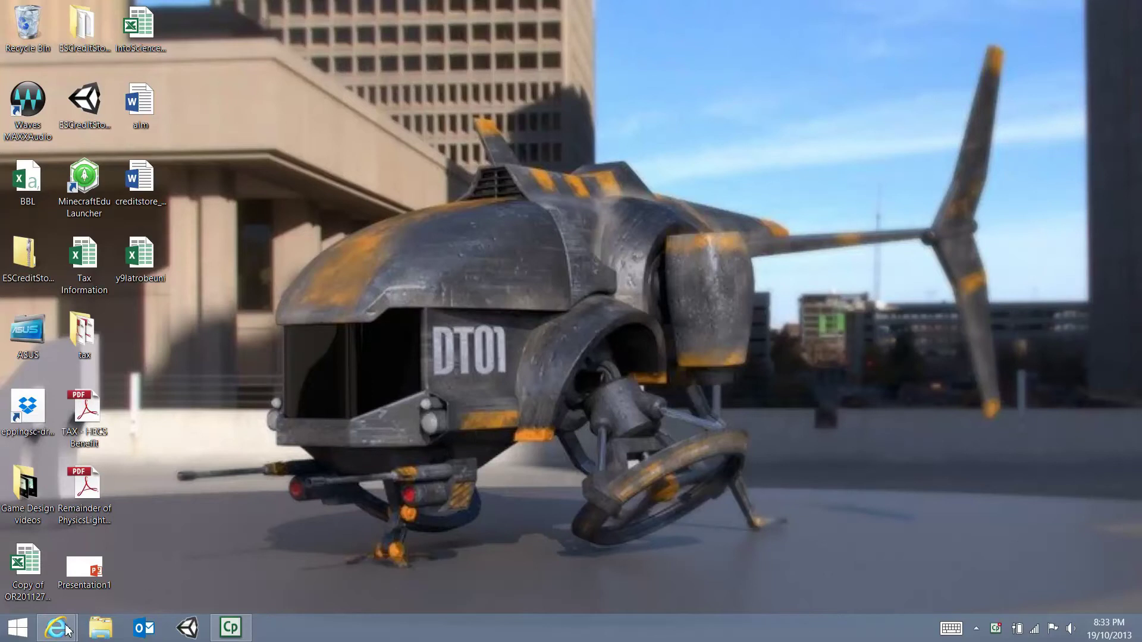
{"action": "left_click", "coordinate": [107, 553]}
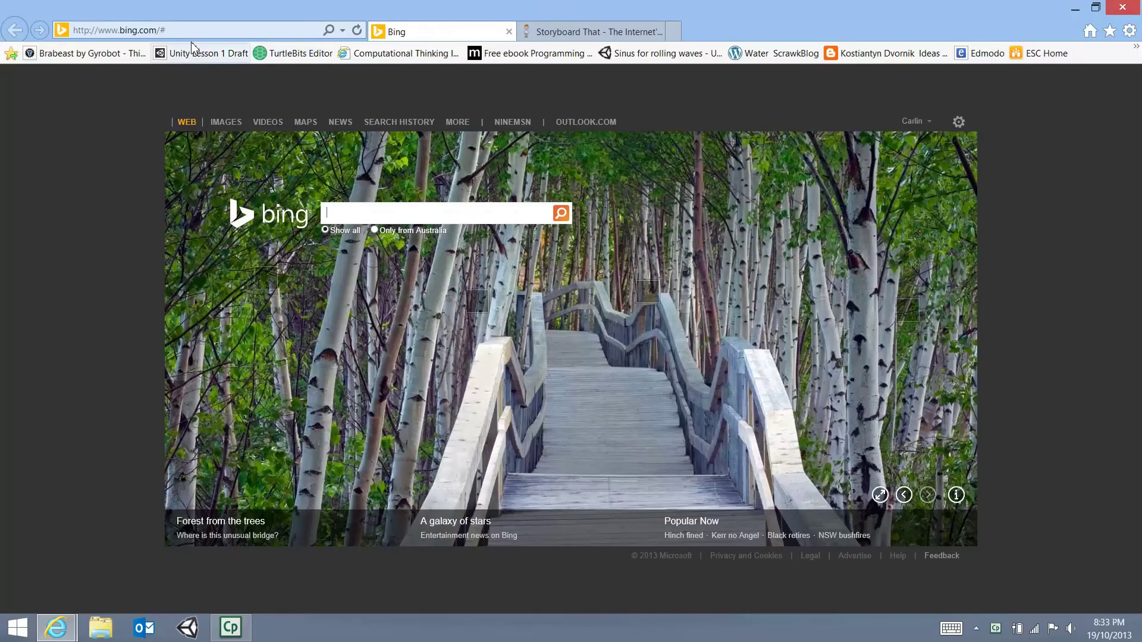
{"action": "left_click", "coordinate": [182, 29]}
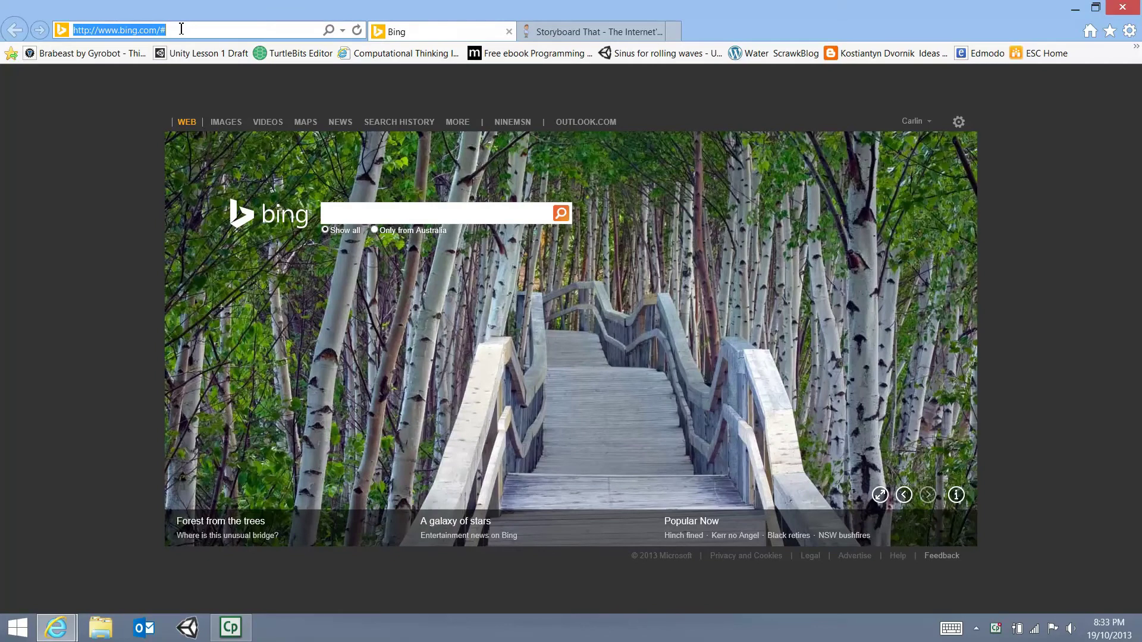
{"action": "type", "text": "www.s"}
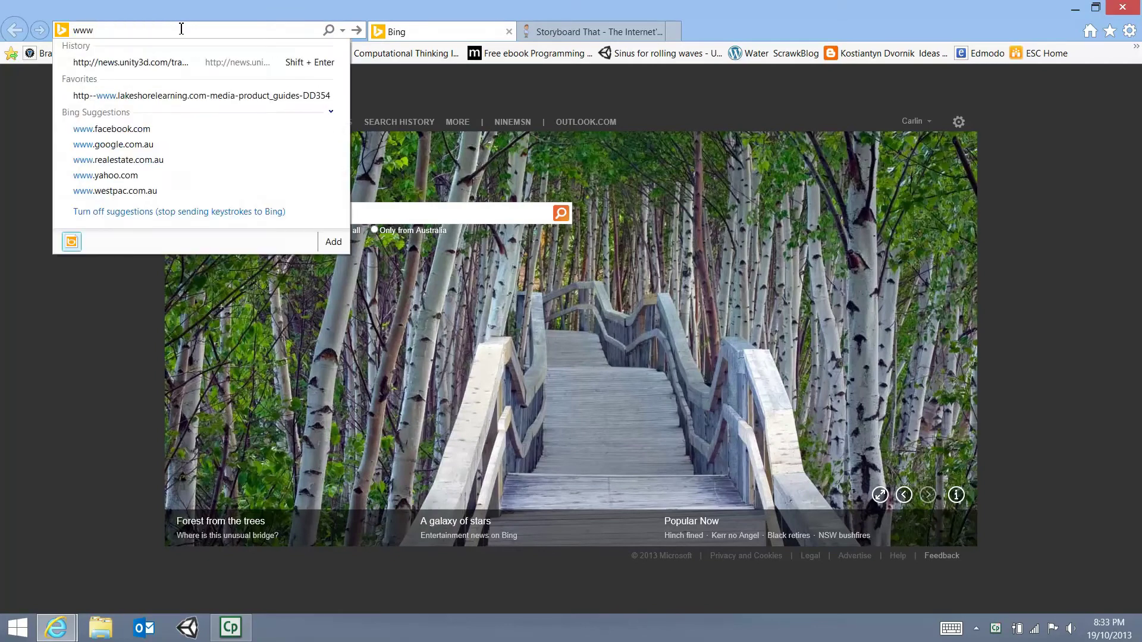
{"action": "type", "text": "toryboardthat.com/"}
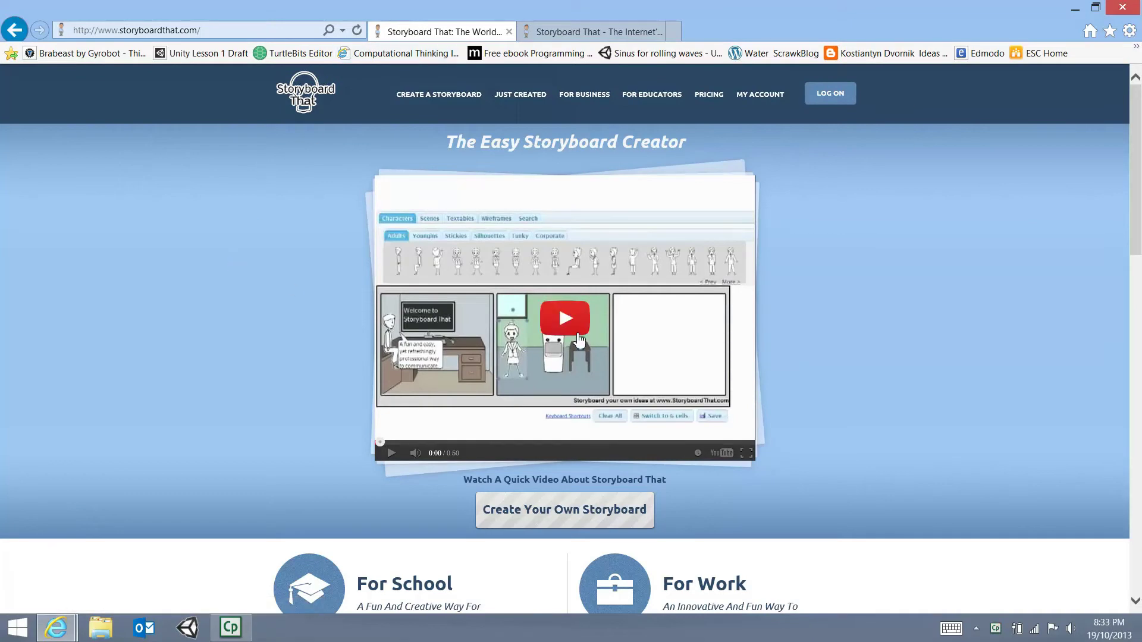
Look over the Storyboard That home page, then create a new three-panel storyboard.
{"action": "scroll", "coordinate": [420, 411], "scroll_direction": "down", "scroll_amount": 5}
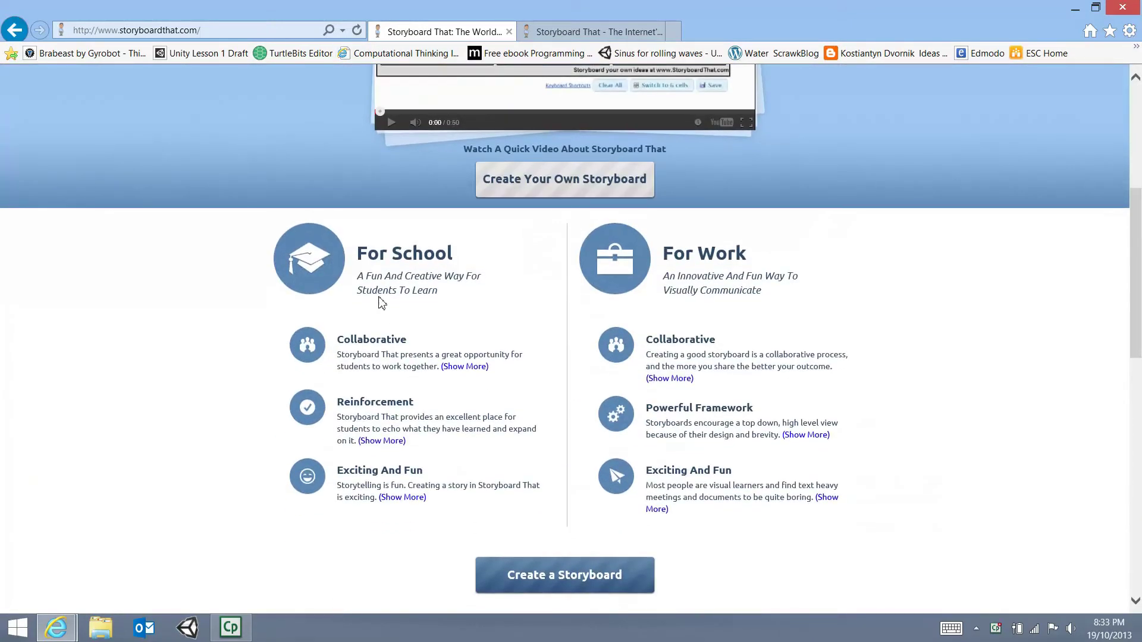
{"action": "scroll", "coordinate": [377, 484], "scroll_direction": "down", "scroll_amount": 8}
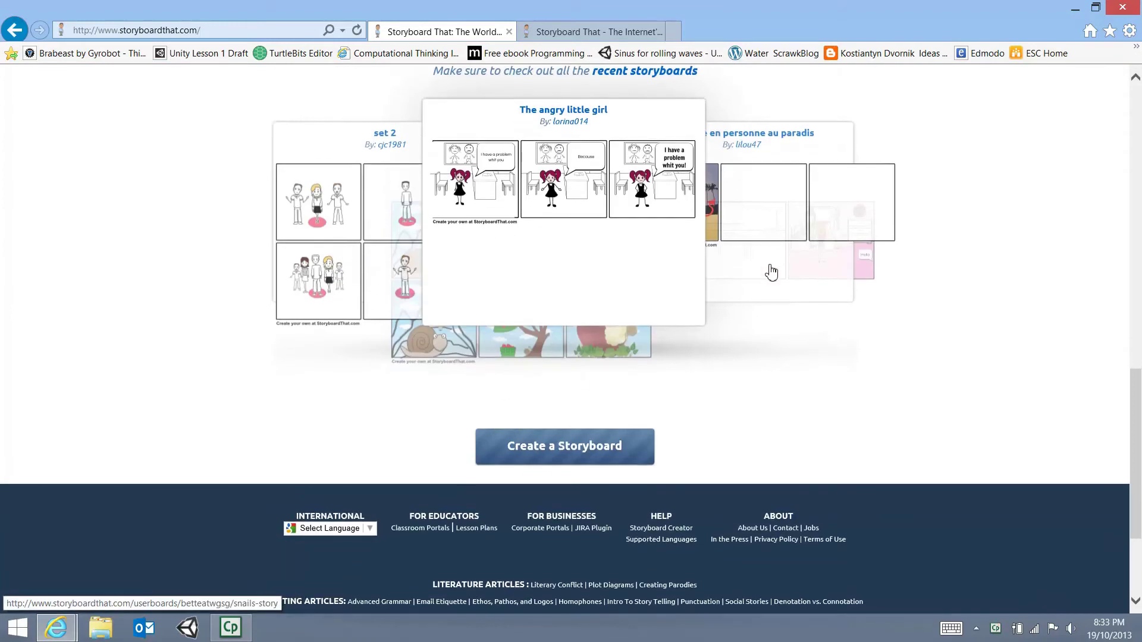
{"action": "scroll", "coordinate": [547, 318], "scroll_direction": "up", "scroll_amount": 13}
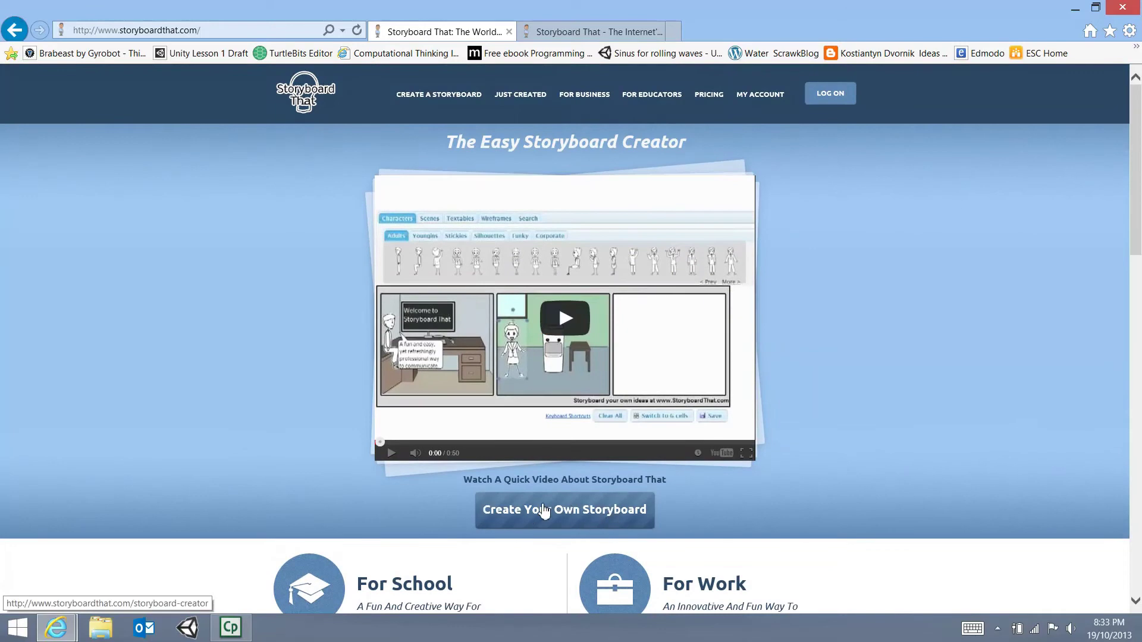
{"action": "left_click", "coordinate": [568, 525]}
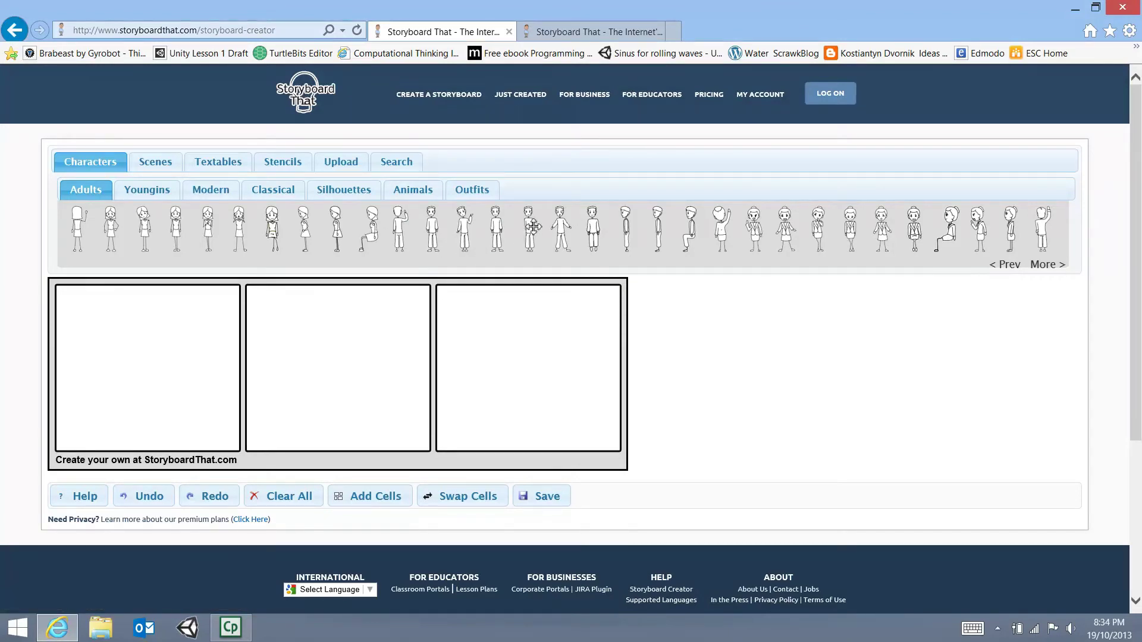
Place an enlarged man in panel 1 with brown hair, light skin, light blue shirt, navy trousers and red shoes.
{"action": "left_click_drag", "start_coordinate": [471, 268], "coordinate": [106, 386]}
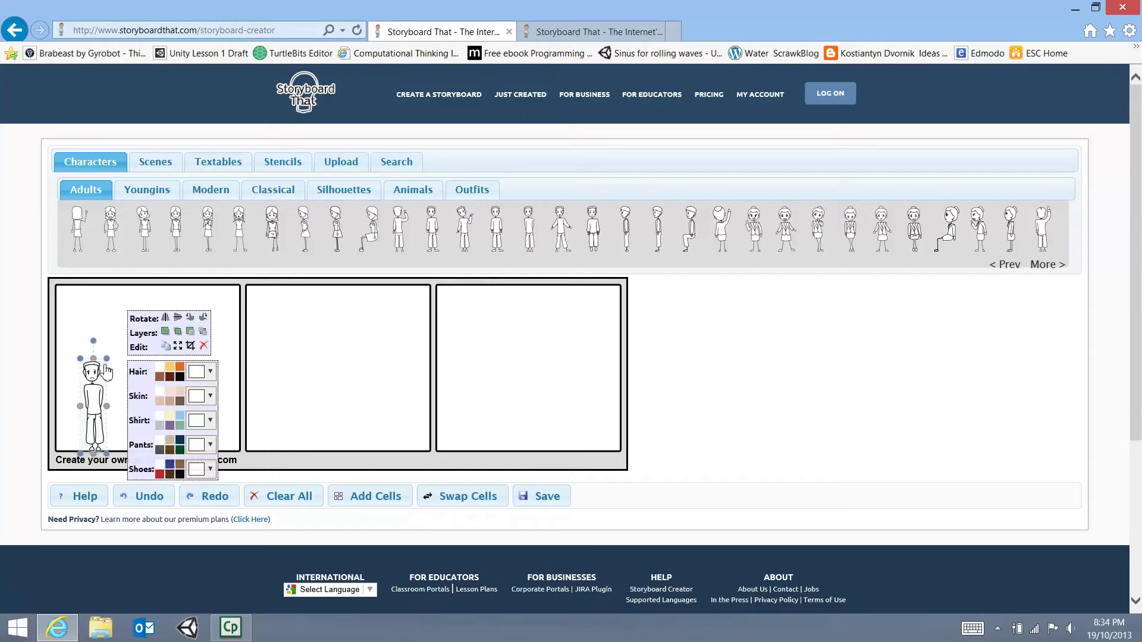
{"action": "left_click_drag", "start_coordinate": [108, 356], "coordinate": [173, 316]}
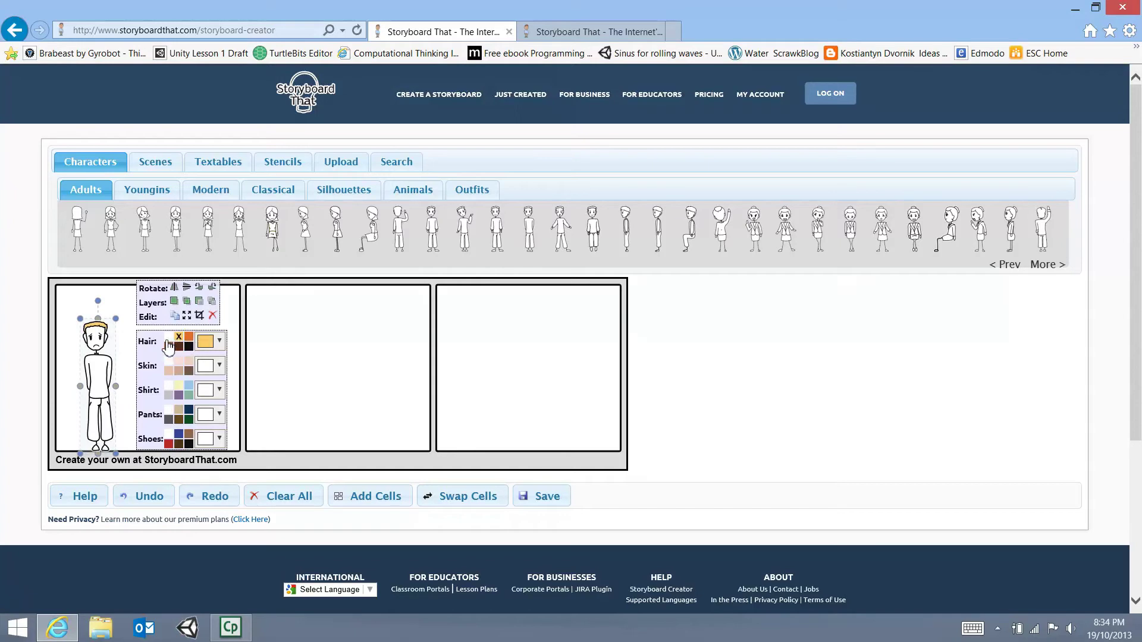
{"action": "left_click", "coordinate": [169, 346]}
{"action": "left_click", "coordinate": [178, 361]}
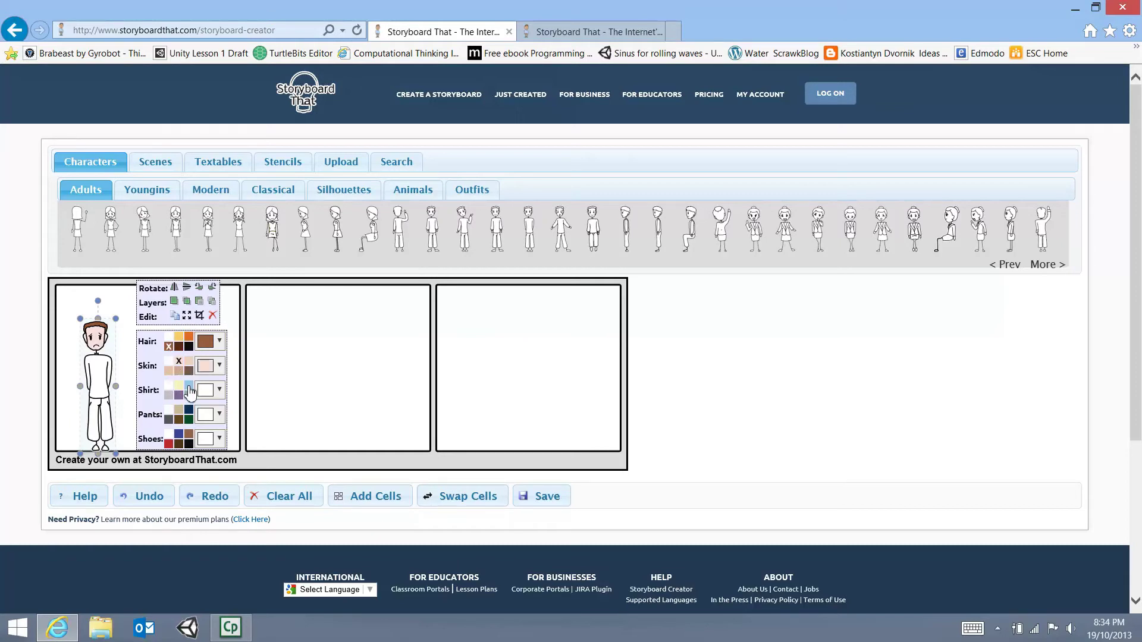
{"action": "left_click", "coordinate": [189, 386]}
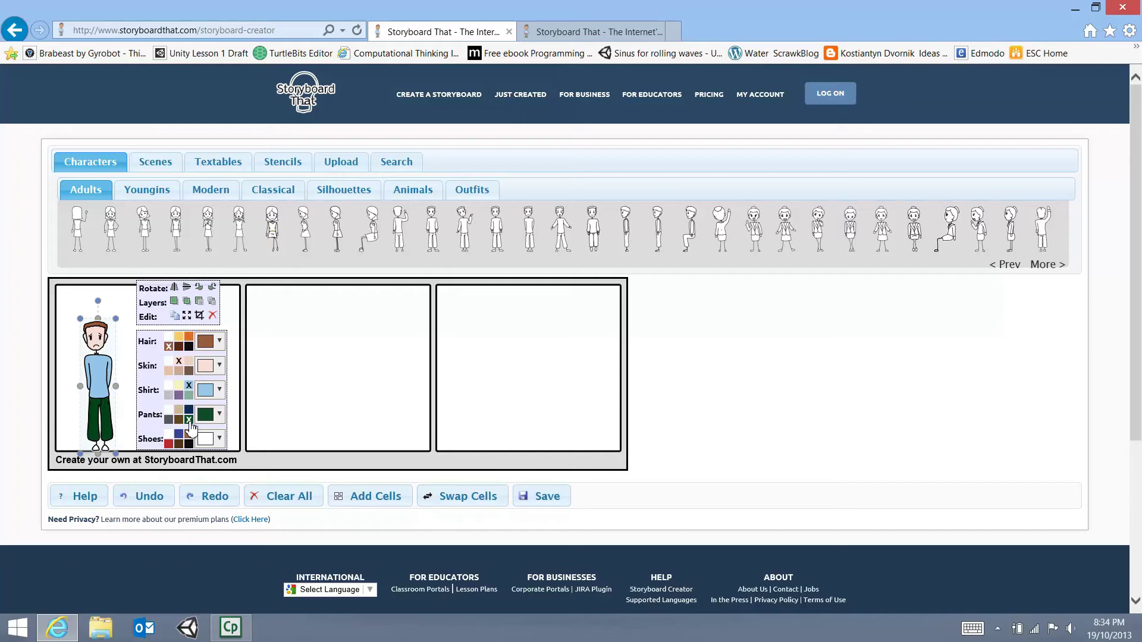
{"action": "left_click", "coordinate": [188, 411]}
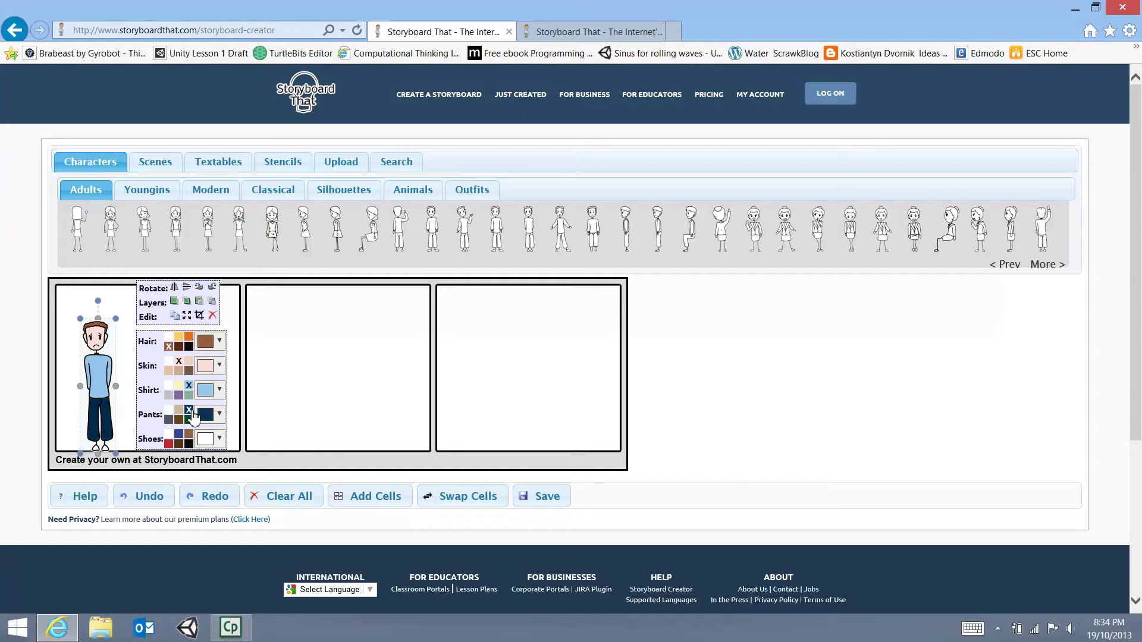
{"action": "left_click", "coordinate": [169, 444]}
{"action": "left_click", "coordinate": [335, 374]}
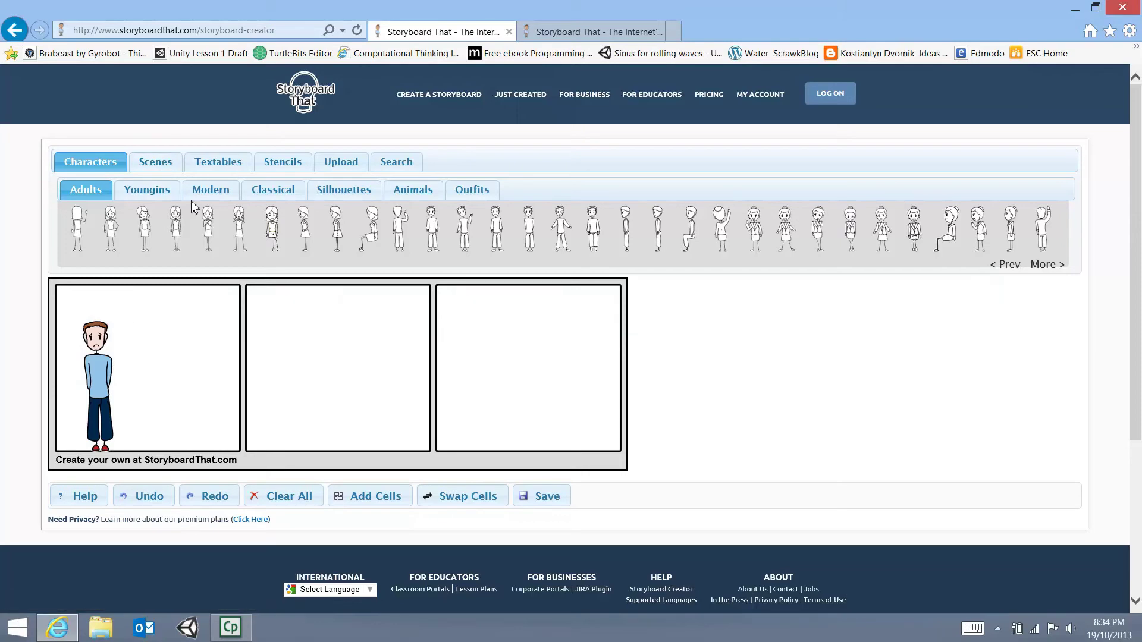
Add a thought bubble in panel 1 reading 'Why am I Watching this?' in Times New Roman.
{"action": "left_click", "coordinate": [216, 167]}
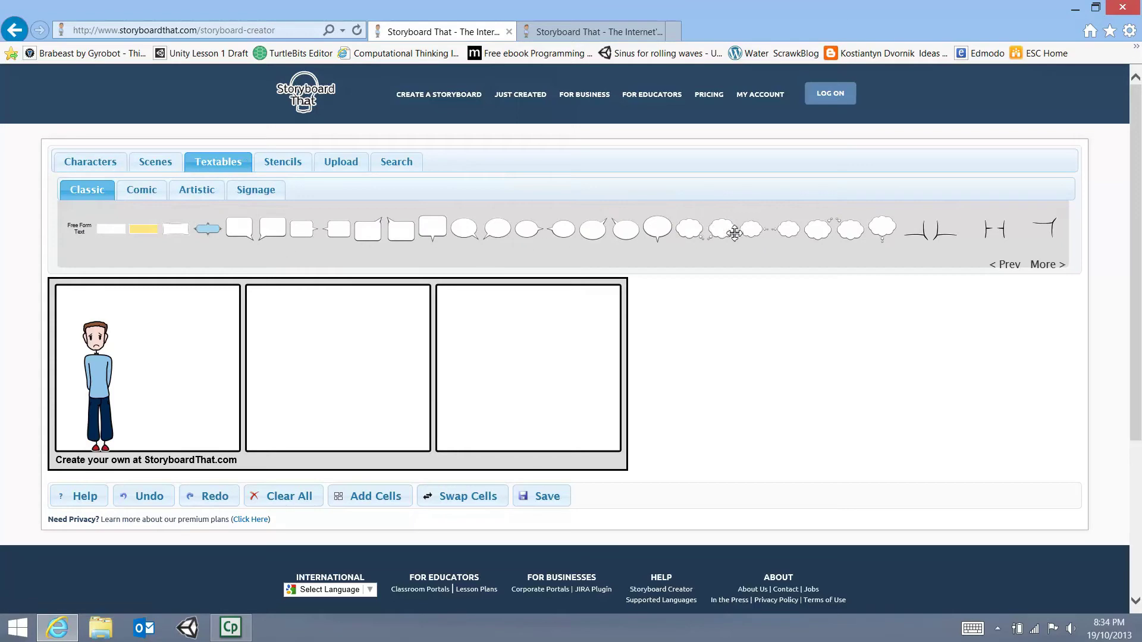
{"action": "left_click_drag", "start_coordinate": [859, 238], "coordinate": [158, 371]}
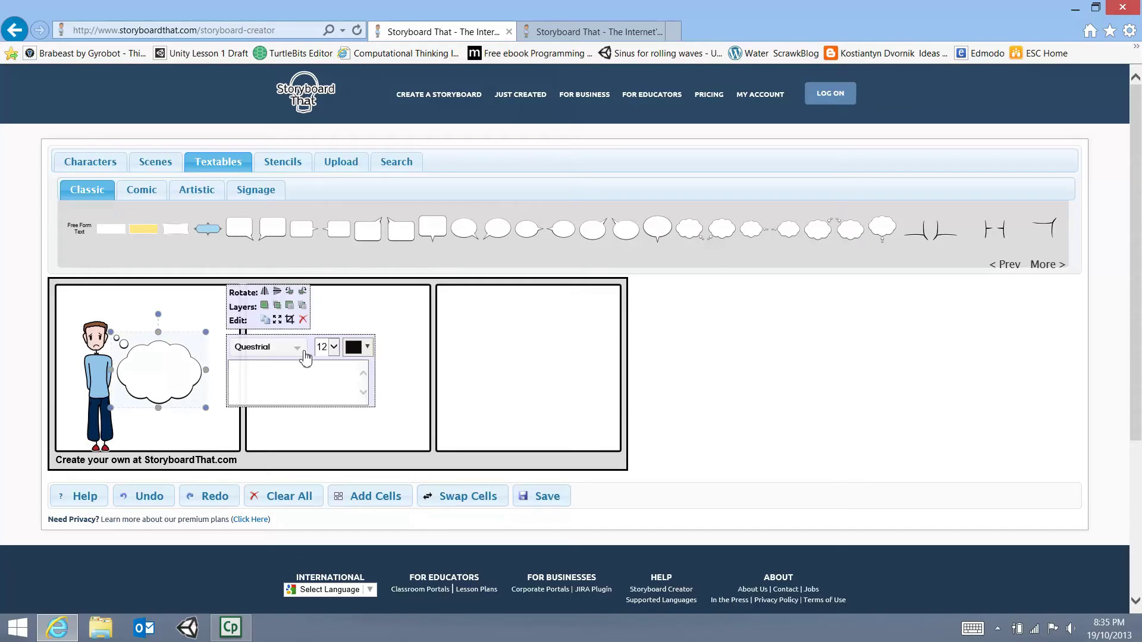
{"action": "left_click", "coordinate": [301, 351]}
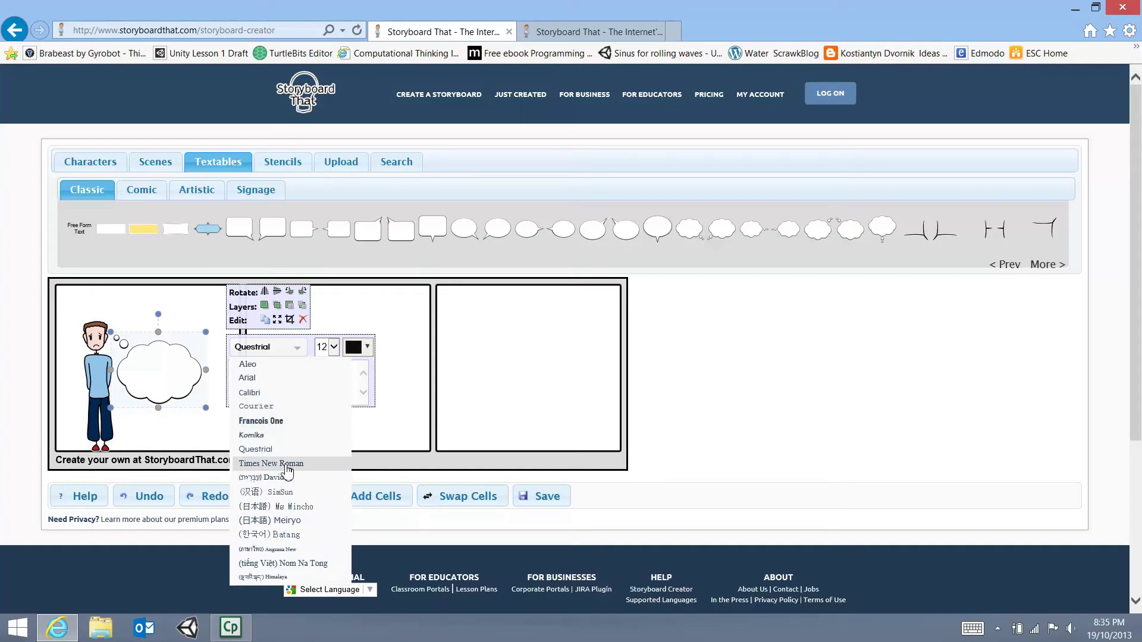
{"action": "left_click", "coordinate": [280, 463]}
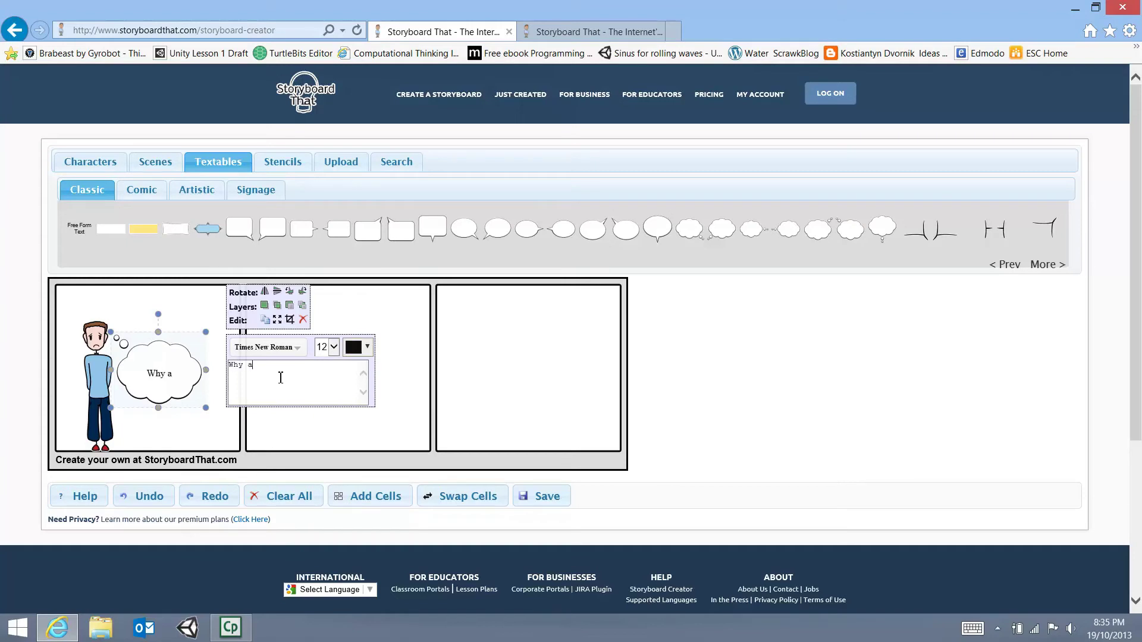
{"action": "type", "text": "m i Watching this "}
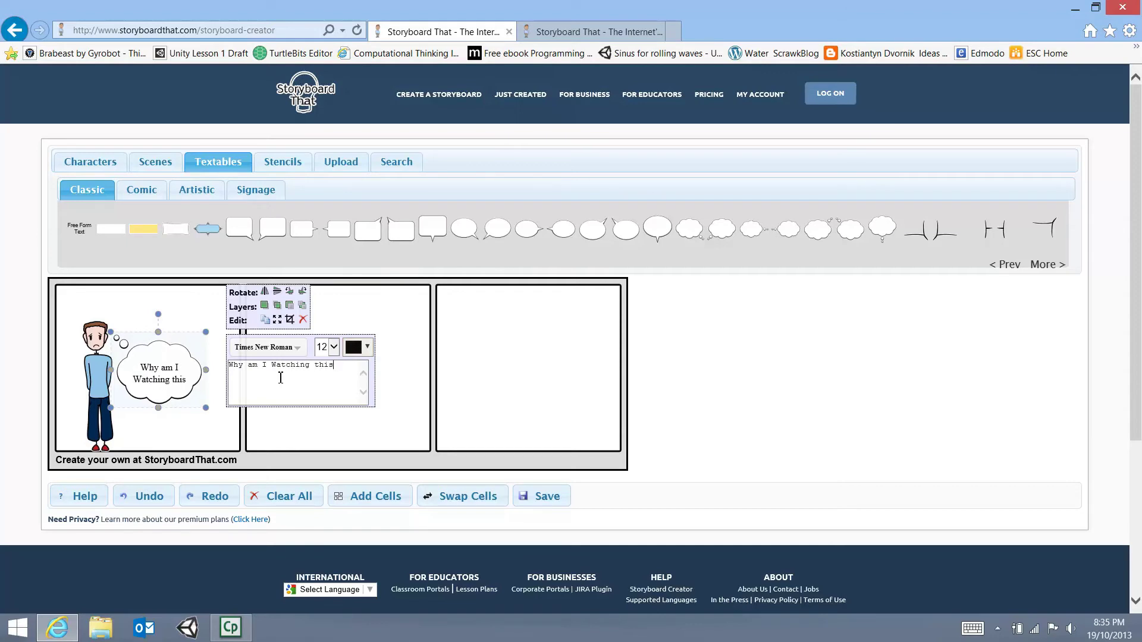
{"action": "type", "text": "?"}
Enlarge the thought bubble and tilt it counter-clockwise.
{"action": "left_click_drag", "start_coordinate": [206, 332], "coordinate": [151, 311]}
{"action": "left_click", "coordinate": [165, 301]}
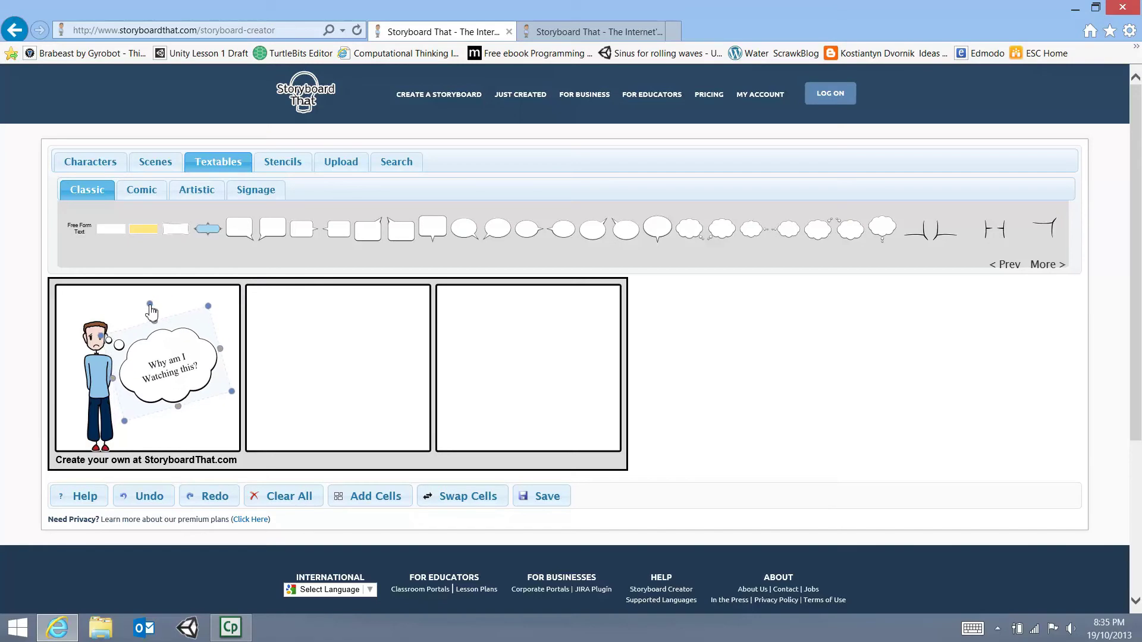
{"action": "left_click", "coordinate": [152, 310]}
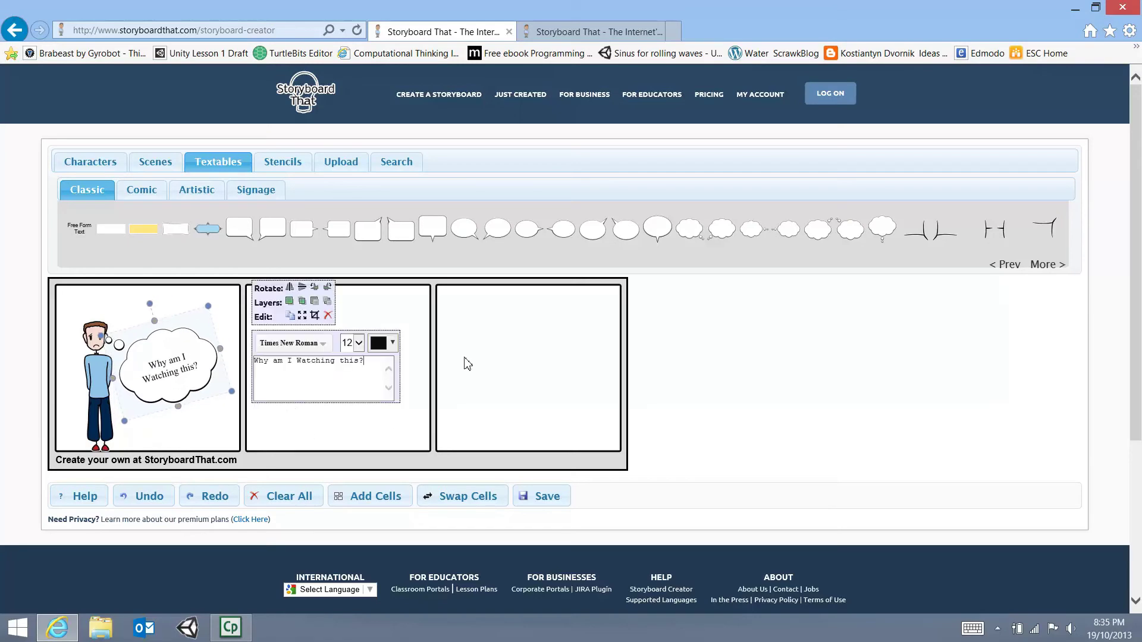
{"action": "left_click", "coordinate": [517, 355]}
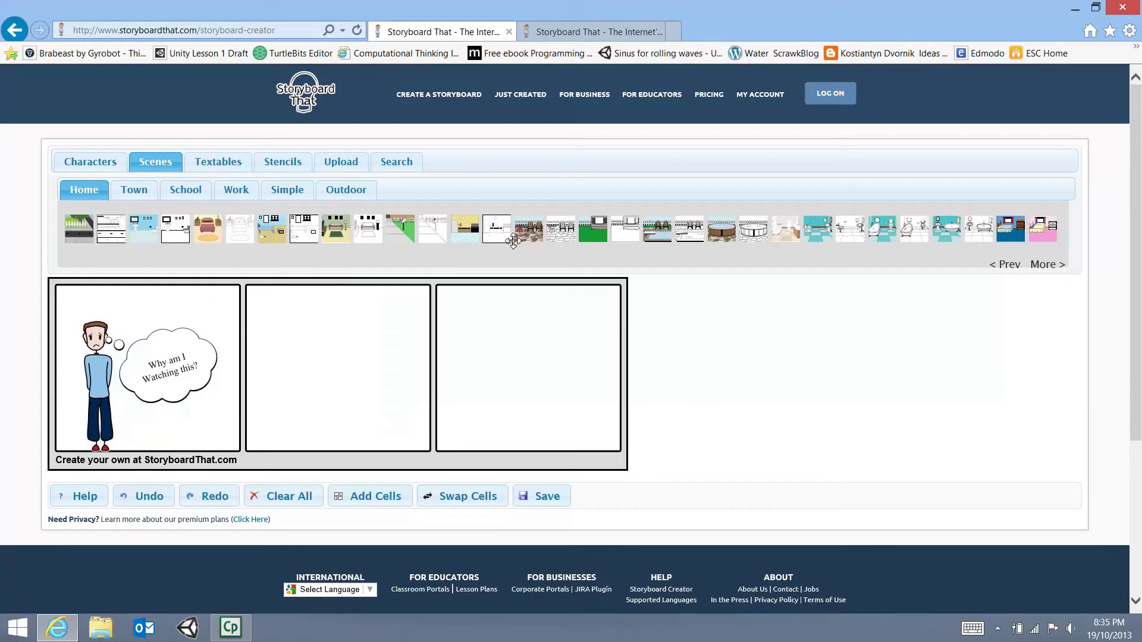
Set the garden scene with white fence and mailbox behind the man in panel 1.
{"action": "left_click_drag", "start_coordinate": [338, 279], "coordinate": [136, 329]}
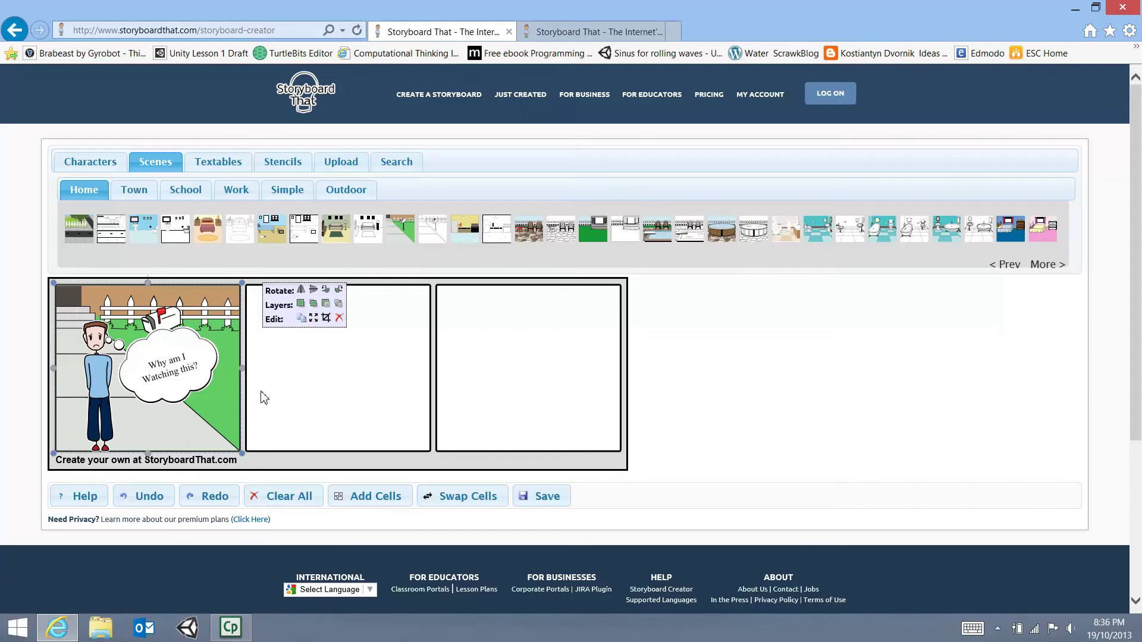
{"action": "left_click", "coordinate": [100, 381]}
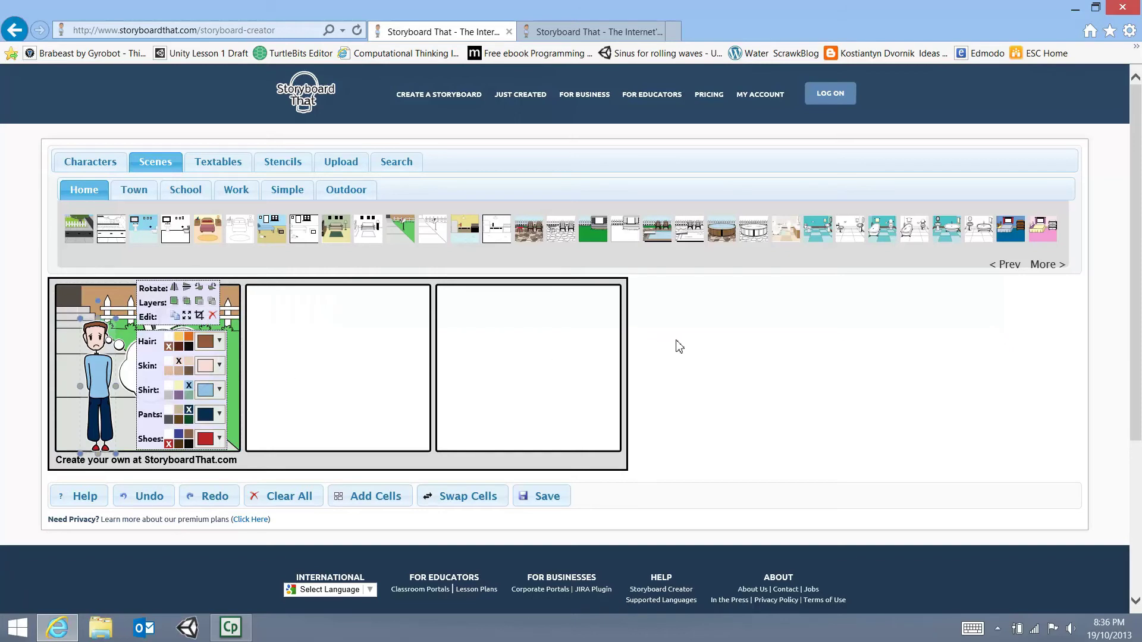
Show the finished girl, cowboy and king comic strip and launch Snipping Tool.
{"action": "left_click", "coordinate": [591, 32]}
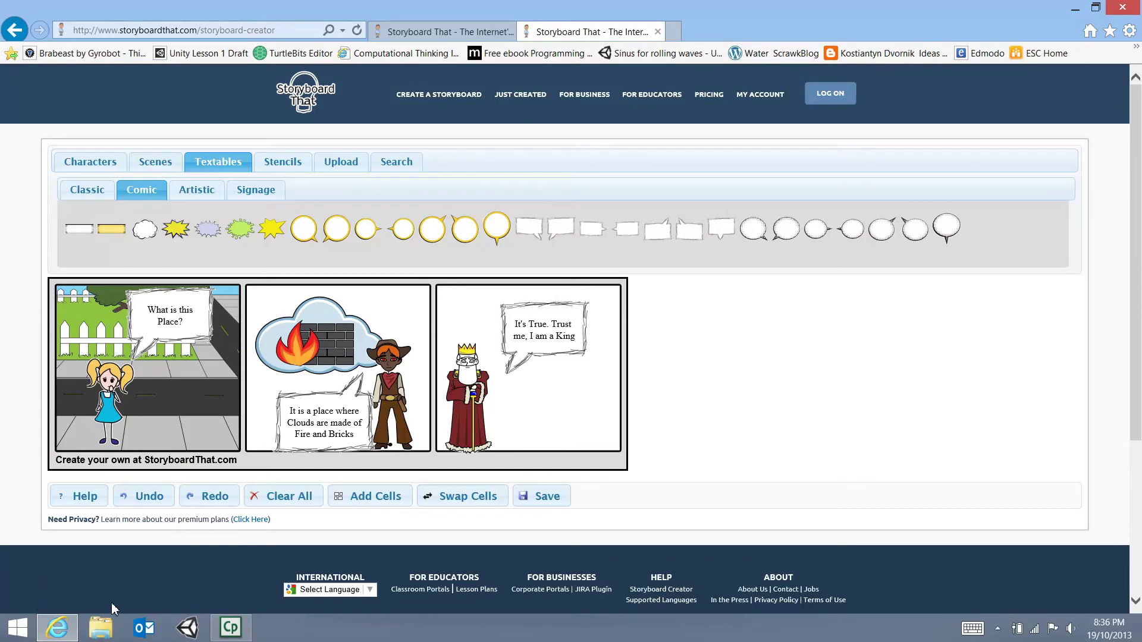
{"action": "left_click", "coordinate": [18, 630]}
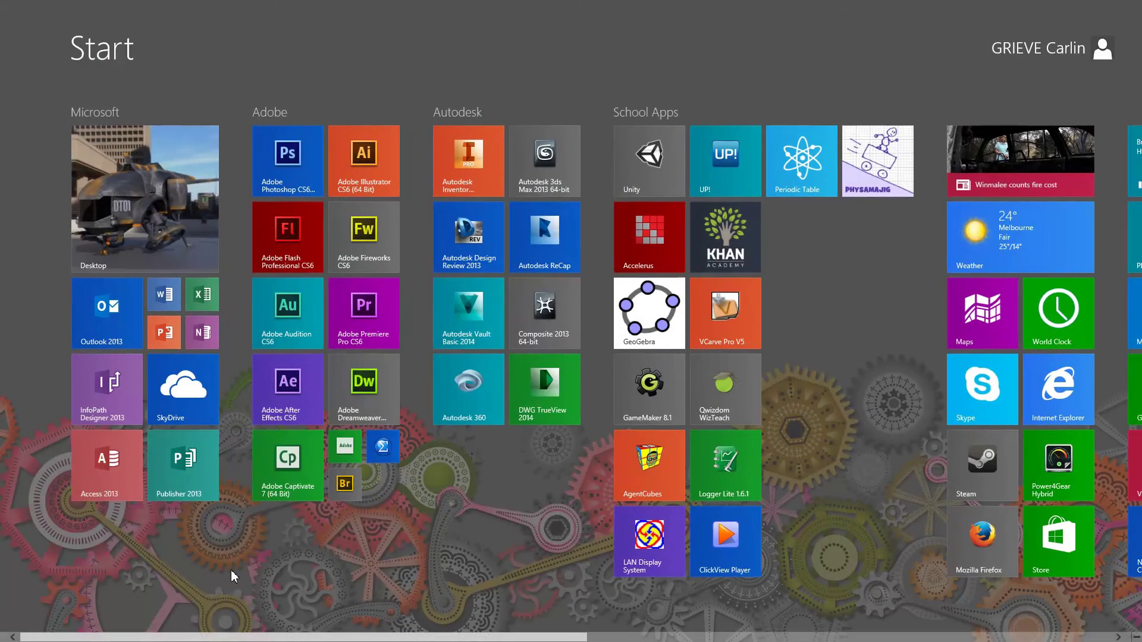
{"action": "type", "text": "snipping Tool"}
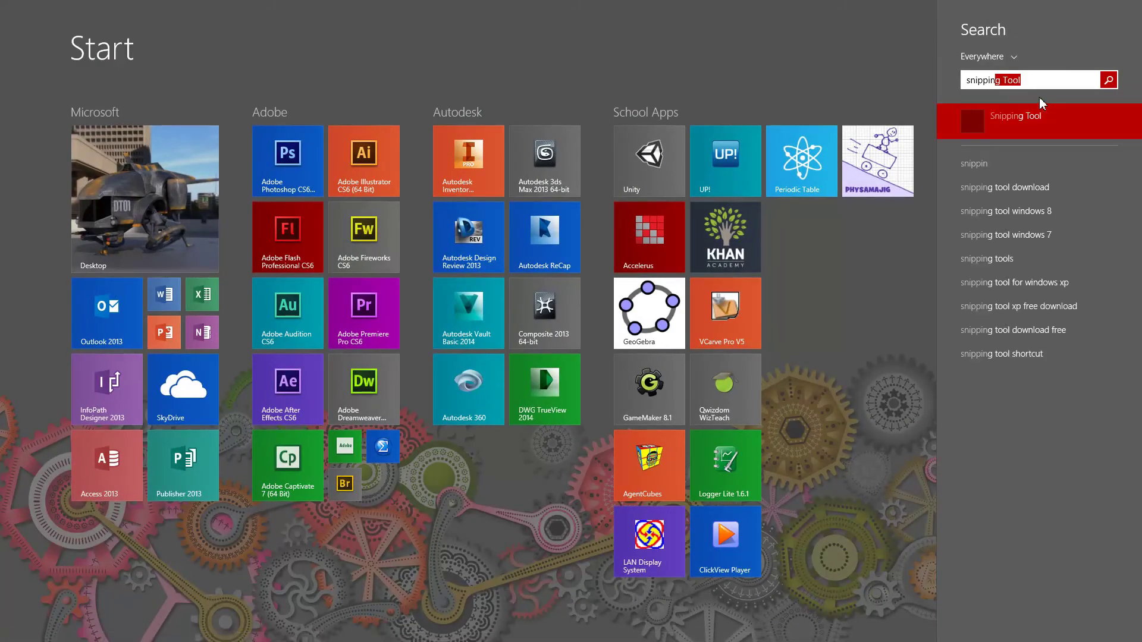
{"action": "left_click", "coordinate": [1041, 120]}
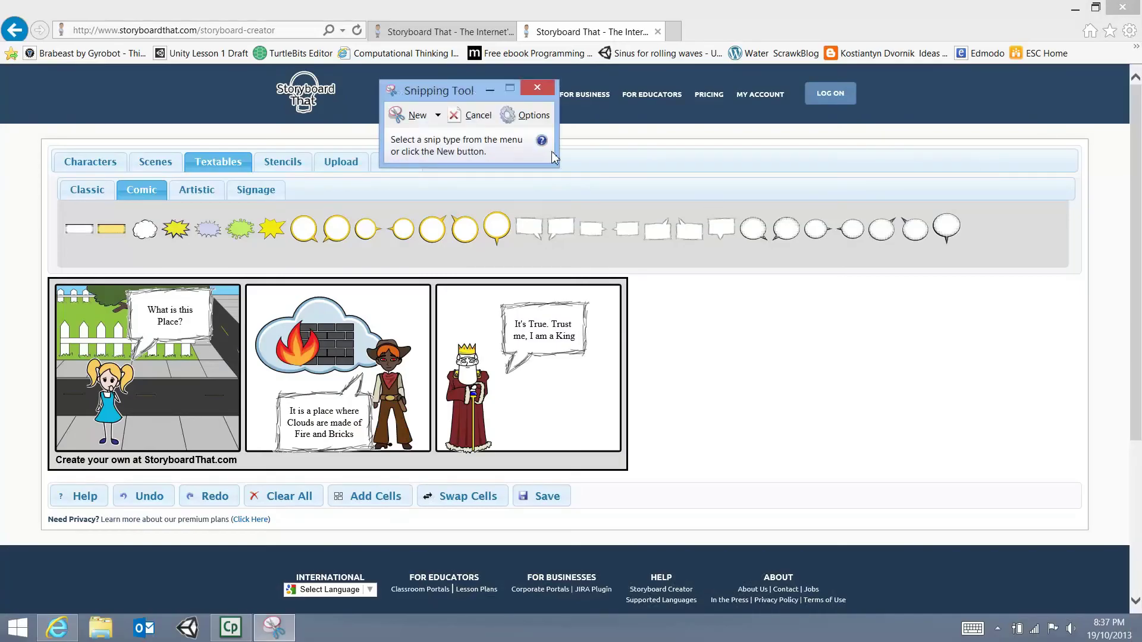
Move Snipping Tool aside and snip a rectangle around the three comic panels.
{"action": "left_click_drag", "start_coordinate": [459, 91], "coordinate": [899, 343]}
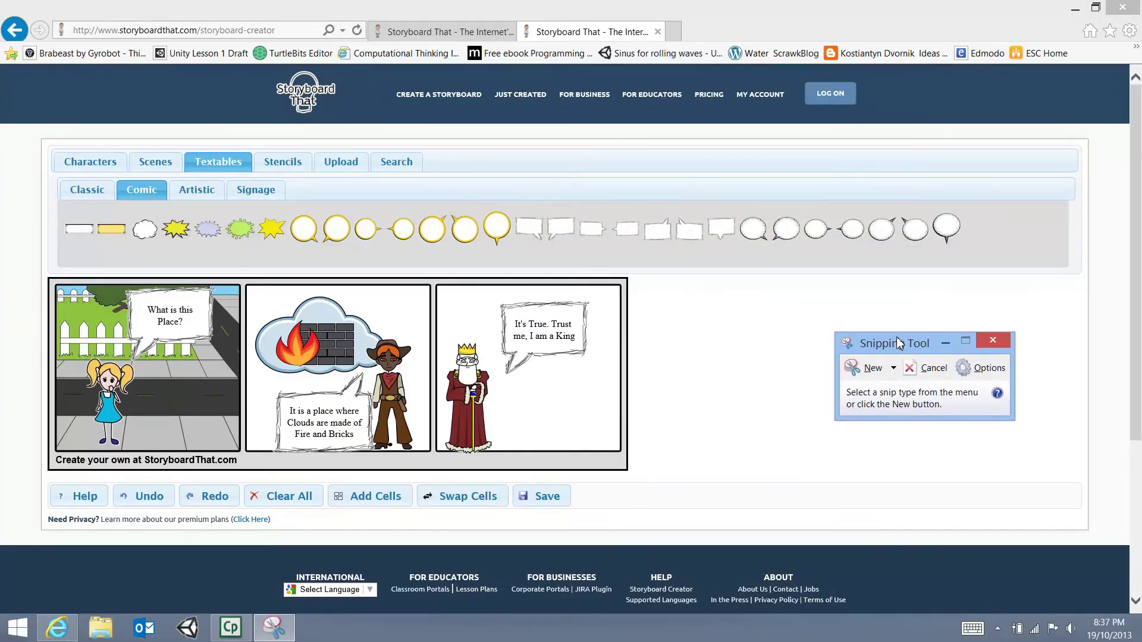
{"action": "left_click", "coordinate": [865, 370]}
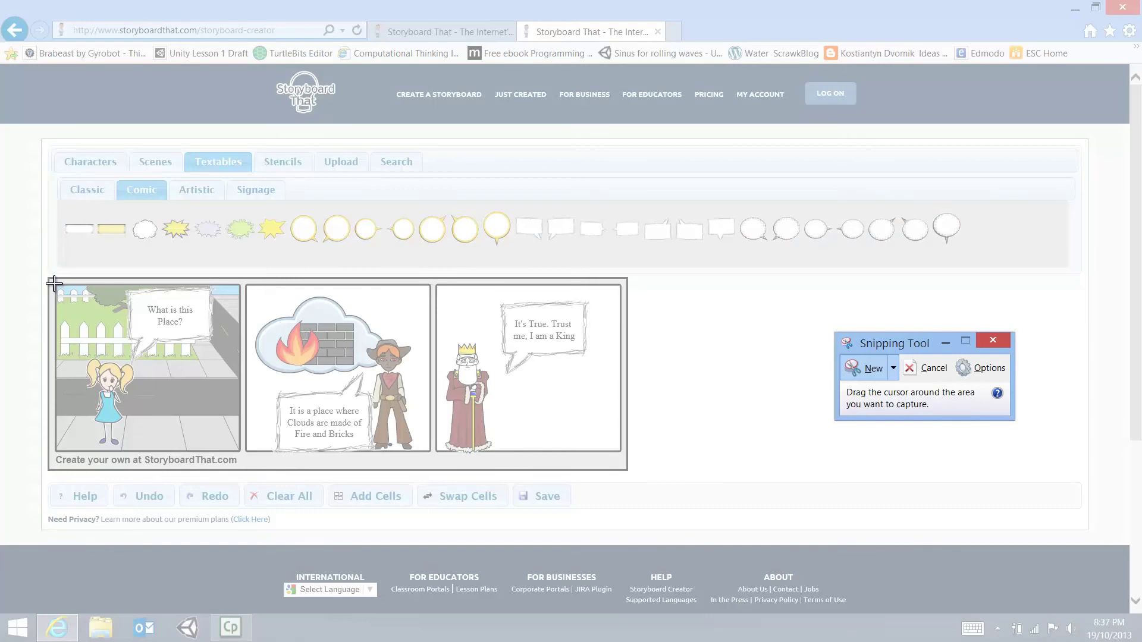
{"action": "left_click_drag", "start_coordinate": [52, 281], "coordinate": [628, 456]}
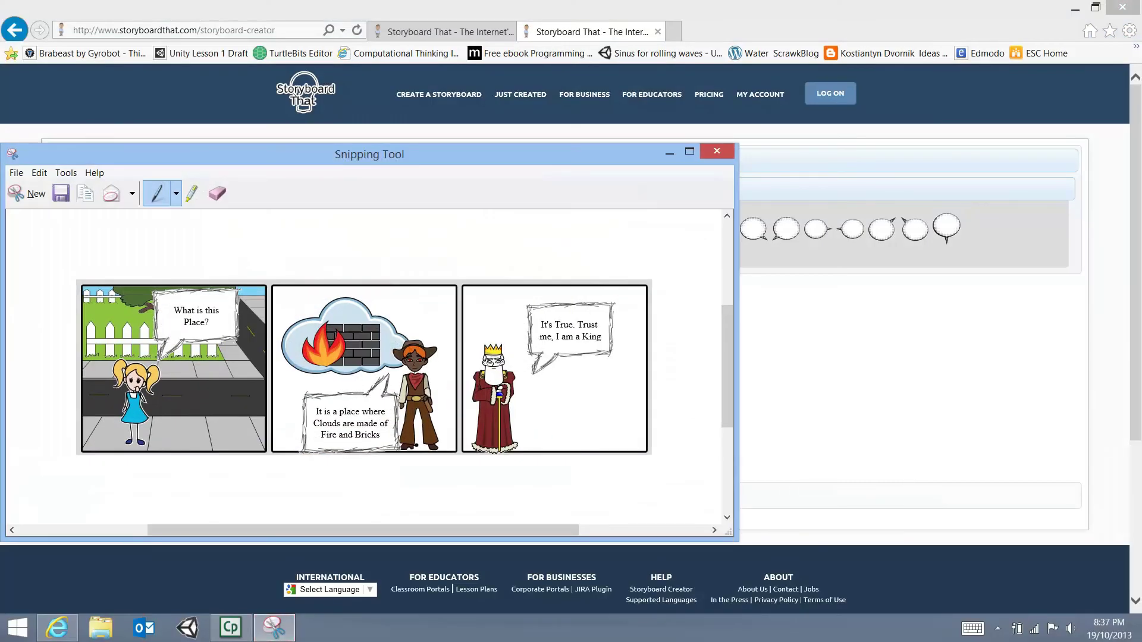
Copy the comic strip snip and launch Word from the Start search.
{"action": "left_click", "coordinate": [85, 194]}
{"action": "left_click", "coordinate": [17, 628]}
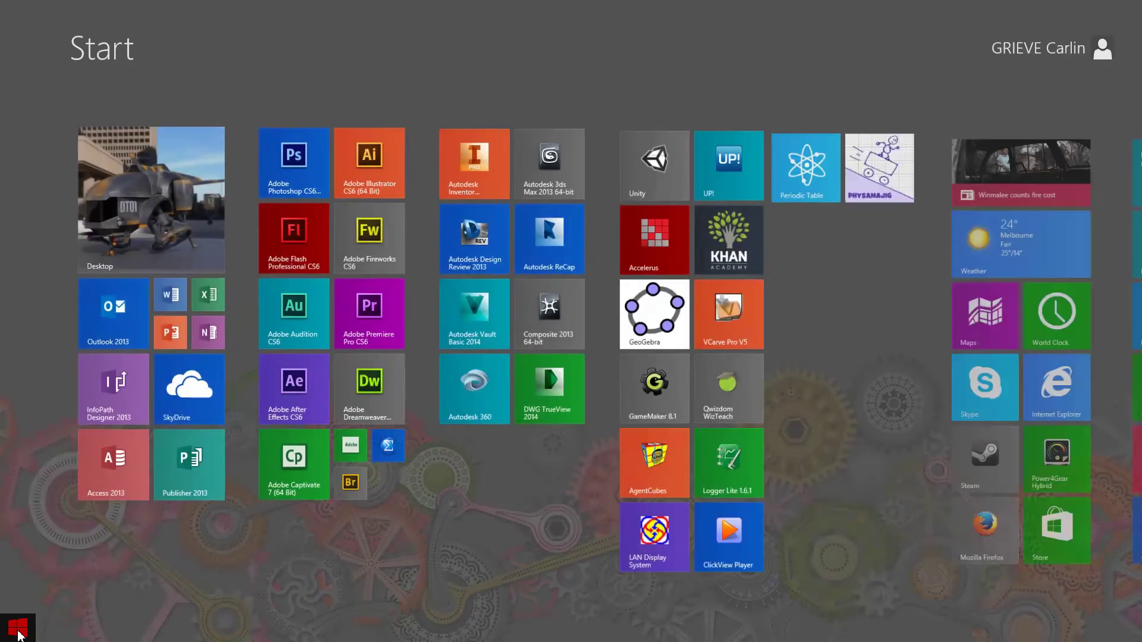
{"action": "type", "text": "snipping"}
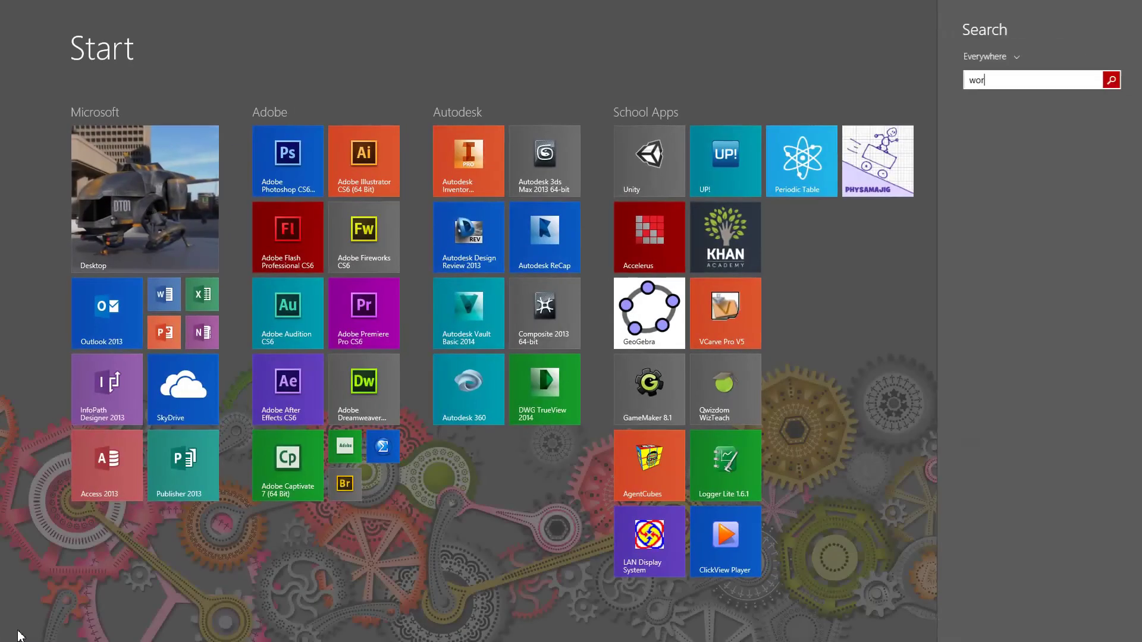
{"action": "key", "text": "Return"}
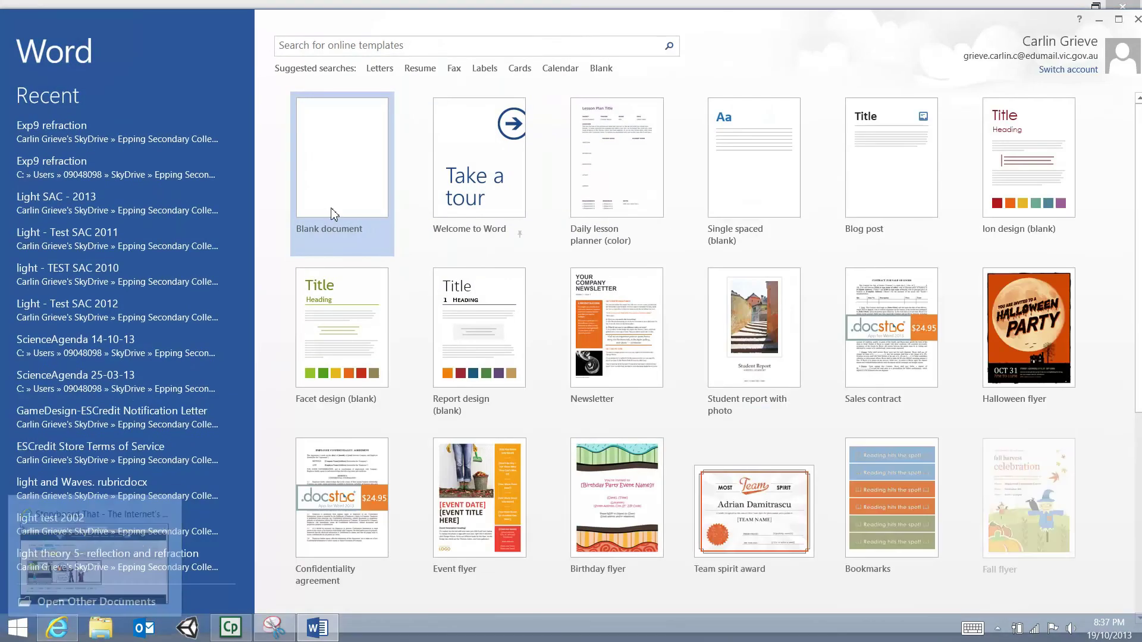
Create a blank Word document and paste the copied comic strip snip into it.
{"action": "left_click", "coordinate": [333, 174]}
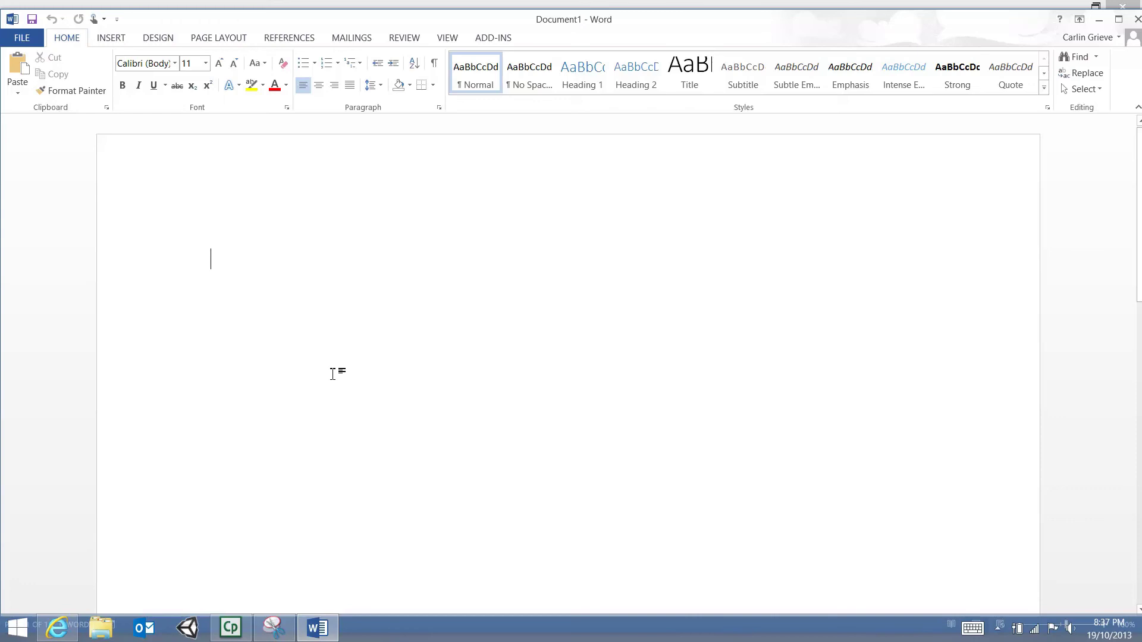
{"action": "left_click", "coordinate": [283, 634]}
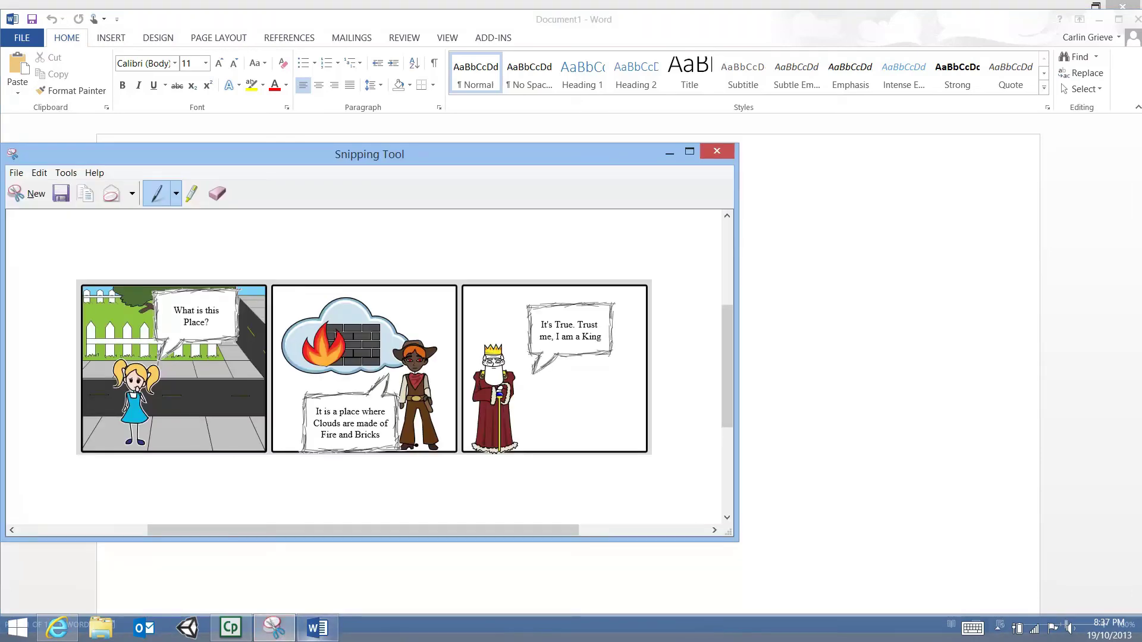
{"action": "left_click", "coordinate": [331, 625]}
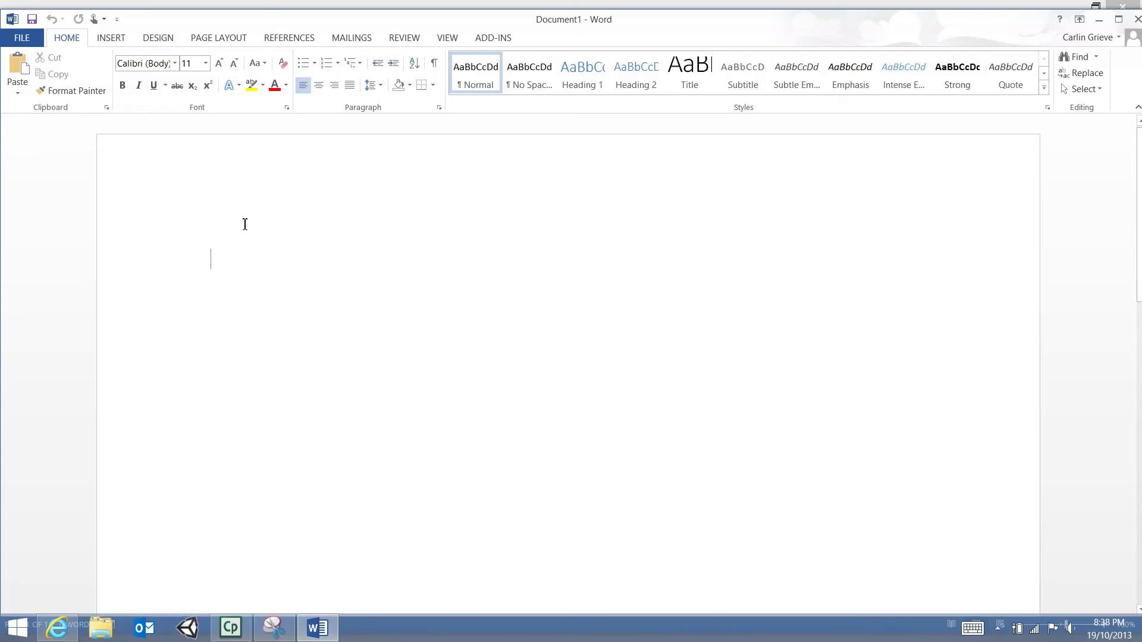
{"action": "left_click", "coordinate": [17, 94]}
{"action": "left_click", "coordinate": [18, 84]}
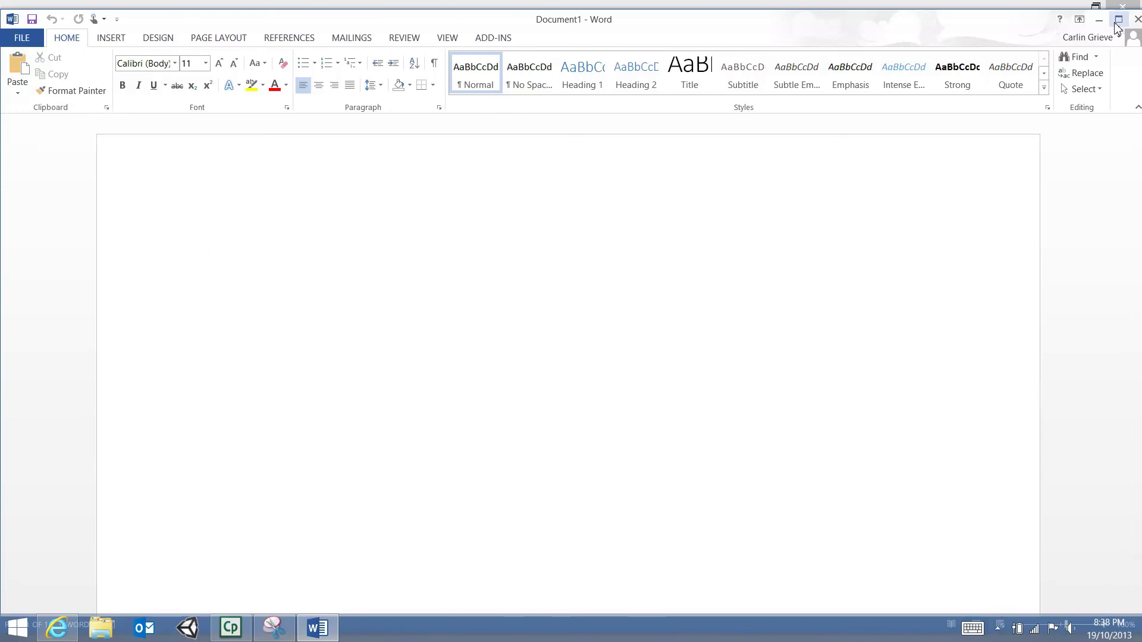
{"action": "left_click", "coordinate": [270, 634]}
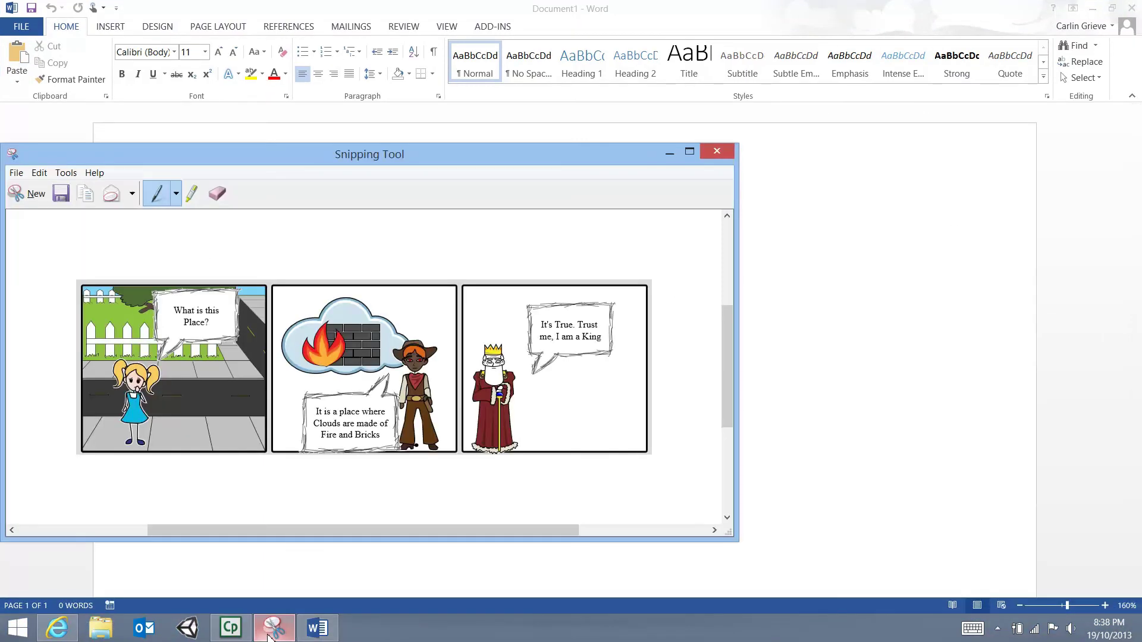
{"action": "left_click", "coordinate": [87, 195]}
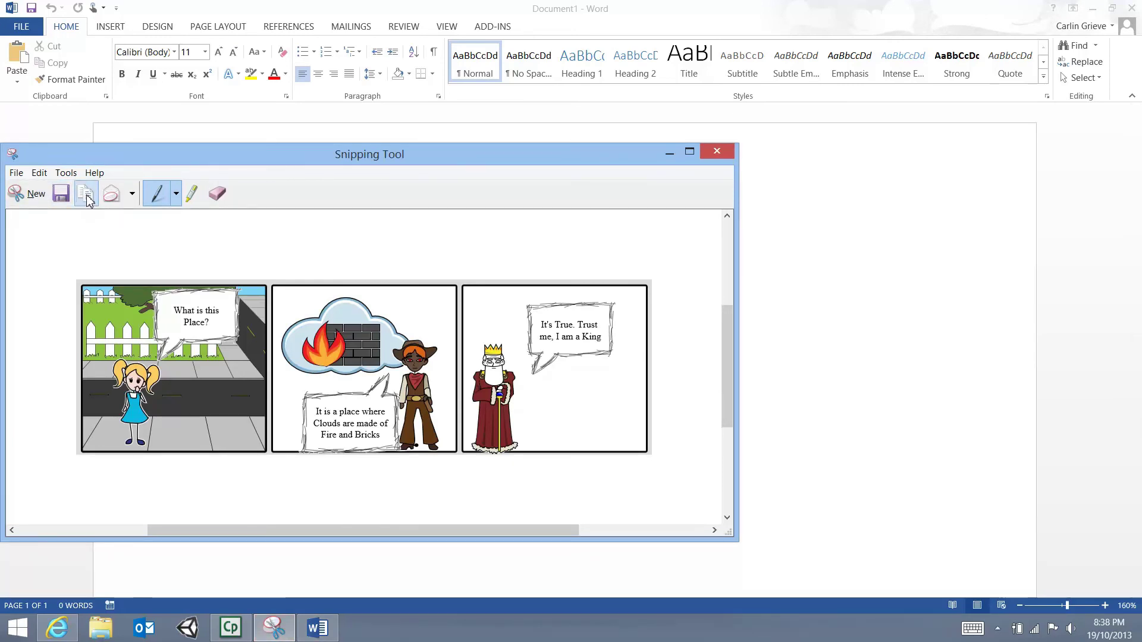
{"action": "left_click", "coordinate": [809, 325]}
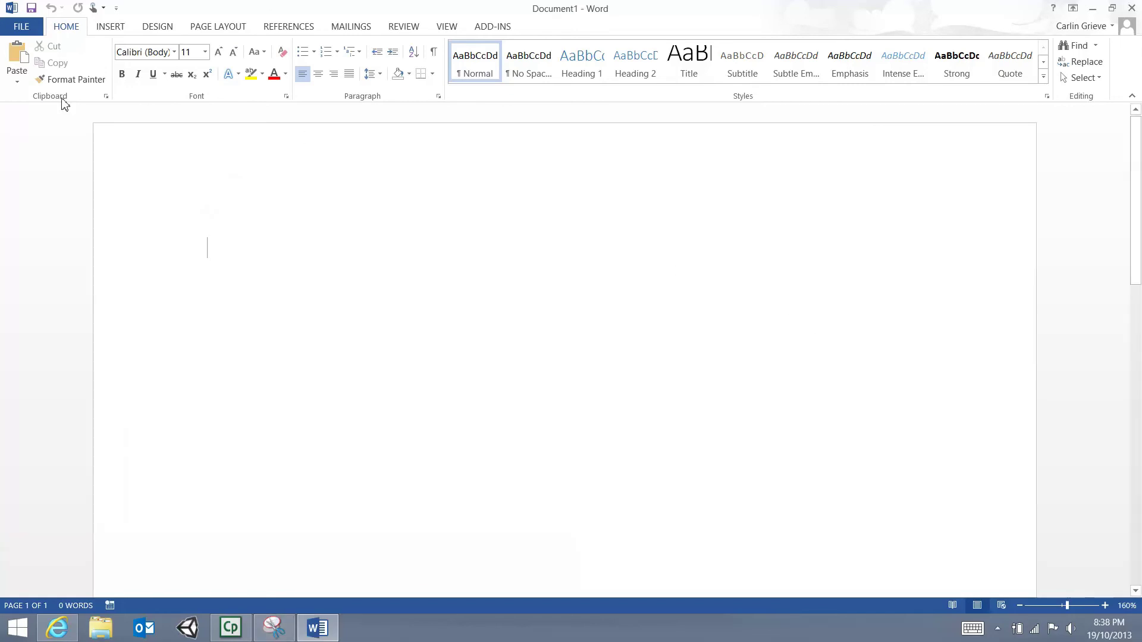
{"action": "left_click", "coordinate": [16, 57]}
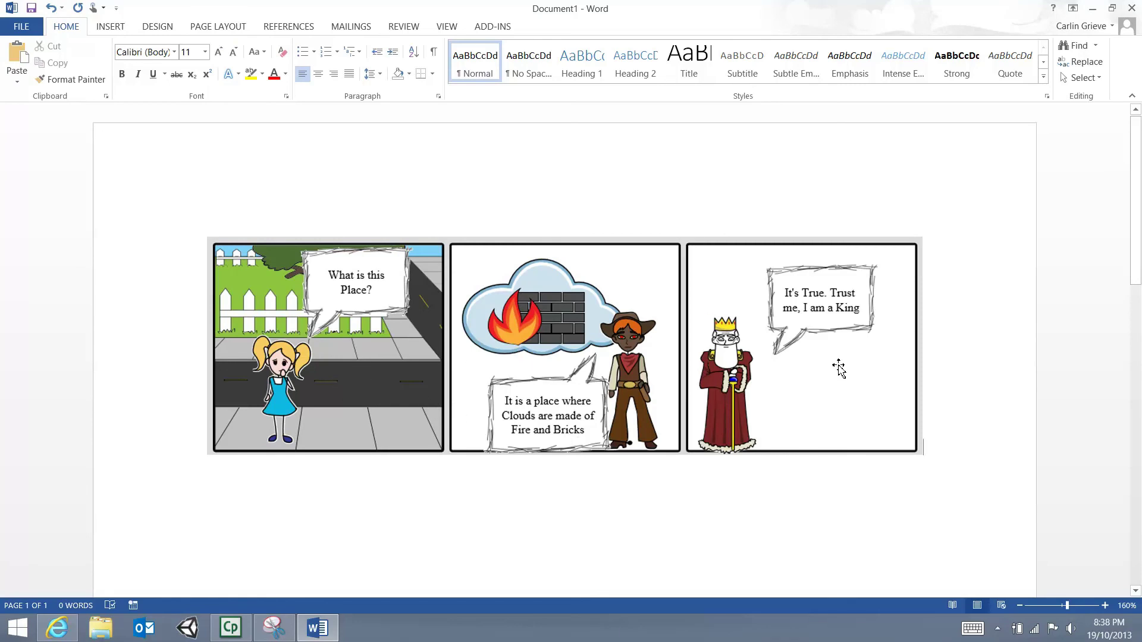
Add a new line below the pasted comic and return to the storyboard in the browser.
{"action": "scroll", "coordinate": [982, 423], "scroll_direction": "down", "scroll_amount": 3}
{"action": "scroll", "coordinate": [982, 422], "scroll_direction": "down", "scroll_amount": 5}
{"action": "scroll", "coordinate": [983, 422], "scroll_direction": "up", "scroll_amount": 8}
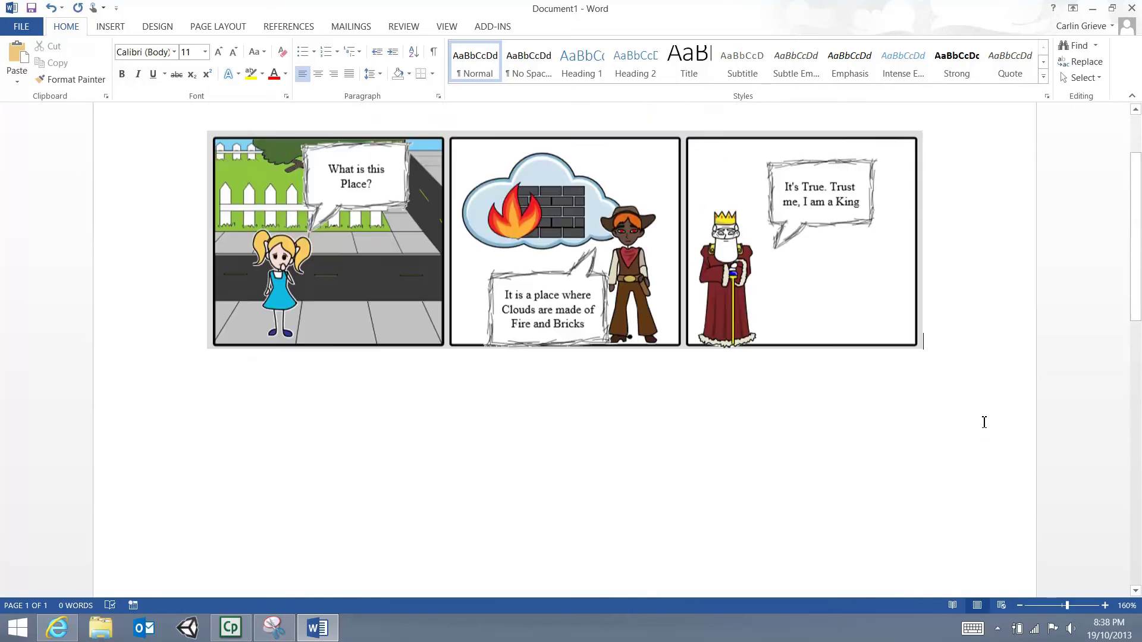
{"action": "scroll", "coordinate": [984, 423], "scroll_direction": "down", "scroll_amount": 1}
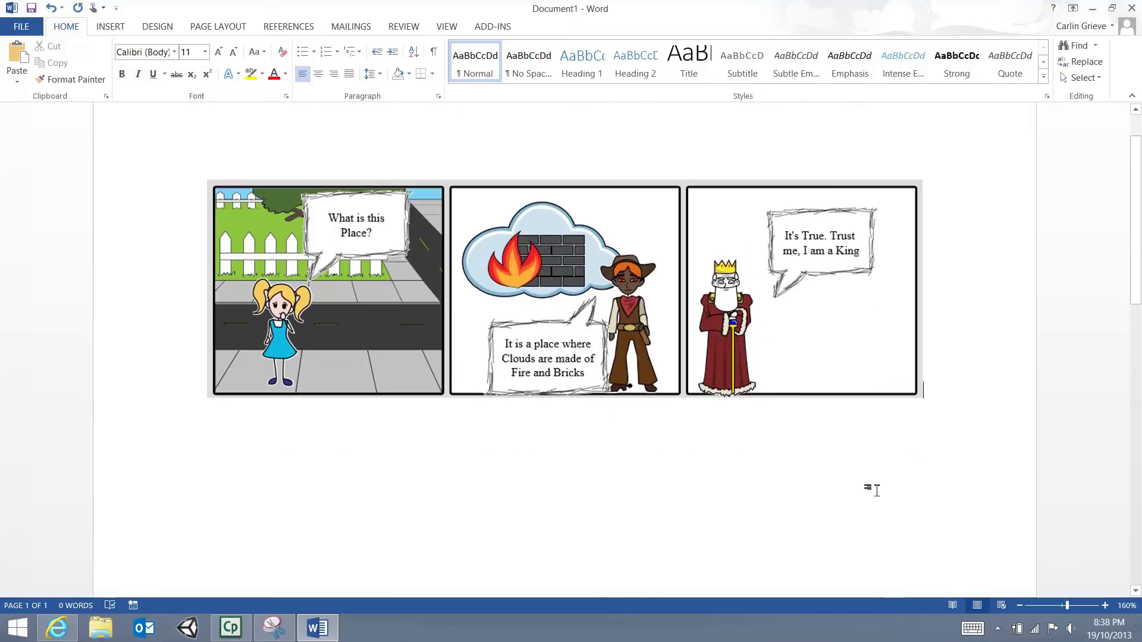
{"action": "key", "text": "Return"}
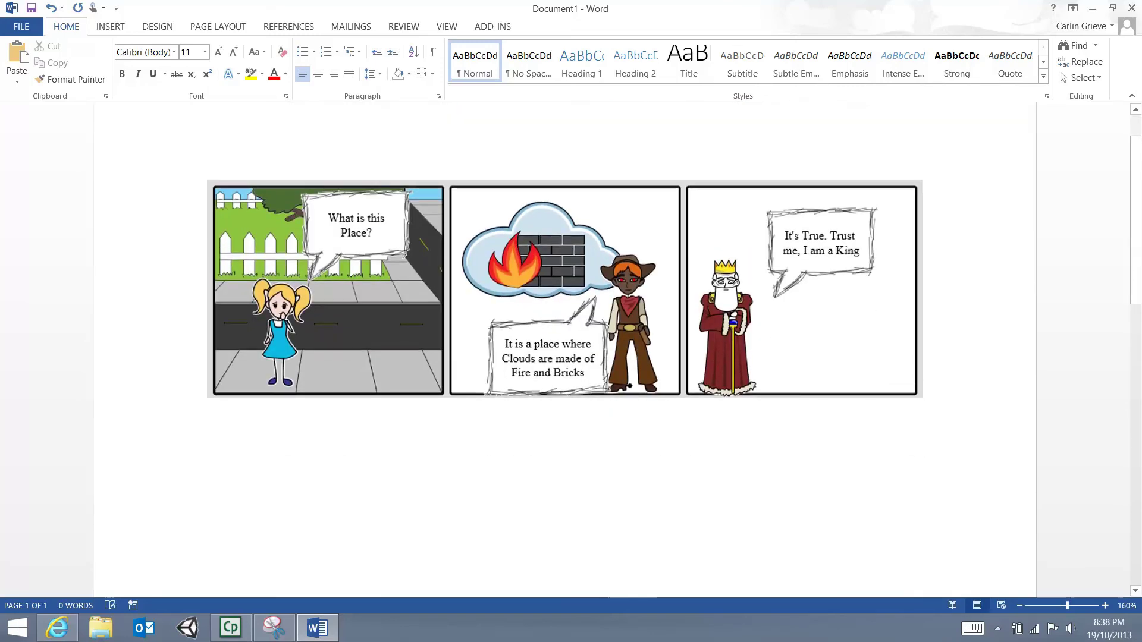
{"action": "left_click", "coordinate": [76, 625]}
Put a living-room scene in panel 2 and the pink bedroom in panel 3, removing the stray scene.
{"action": "left_click", "coordinate": [433, 31]}
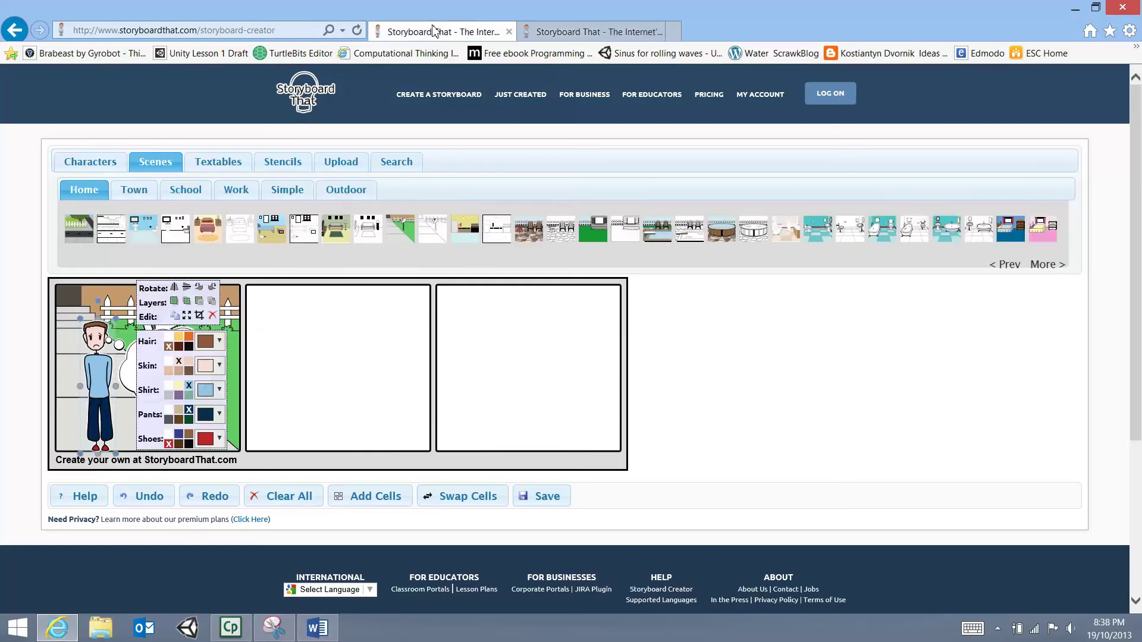
{"action": "left_click", "coordinate": [352, 347]}
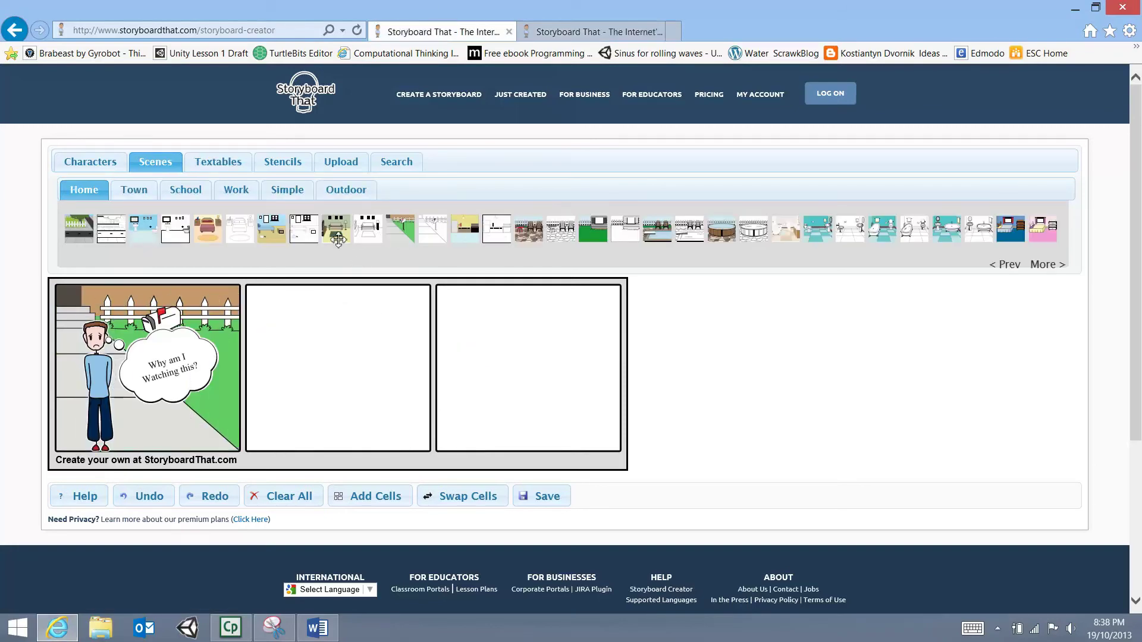
{"action": "left_click_drag", "start_coordinate": [338, 240], "coordinate": [290, 378]}
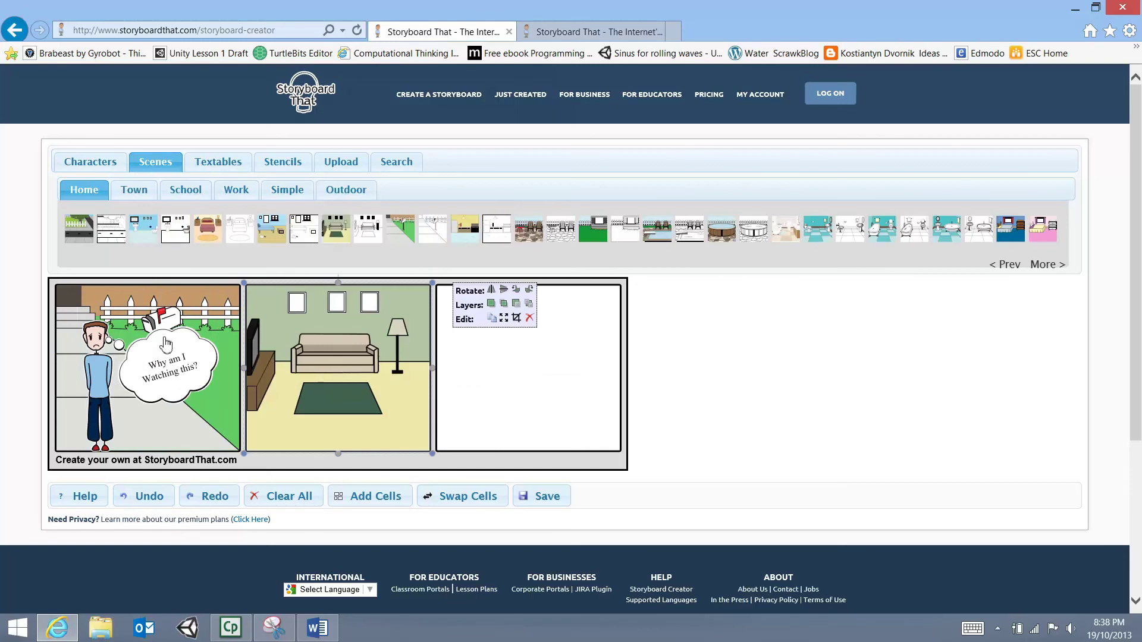
{"action": "left_click_drag", "start_coordinate": [367, 229], "coordinate": [540, 388]}
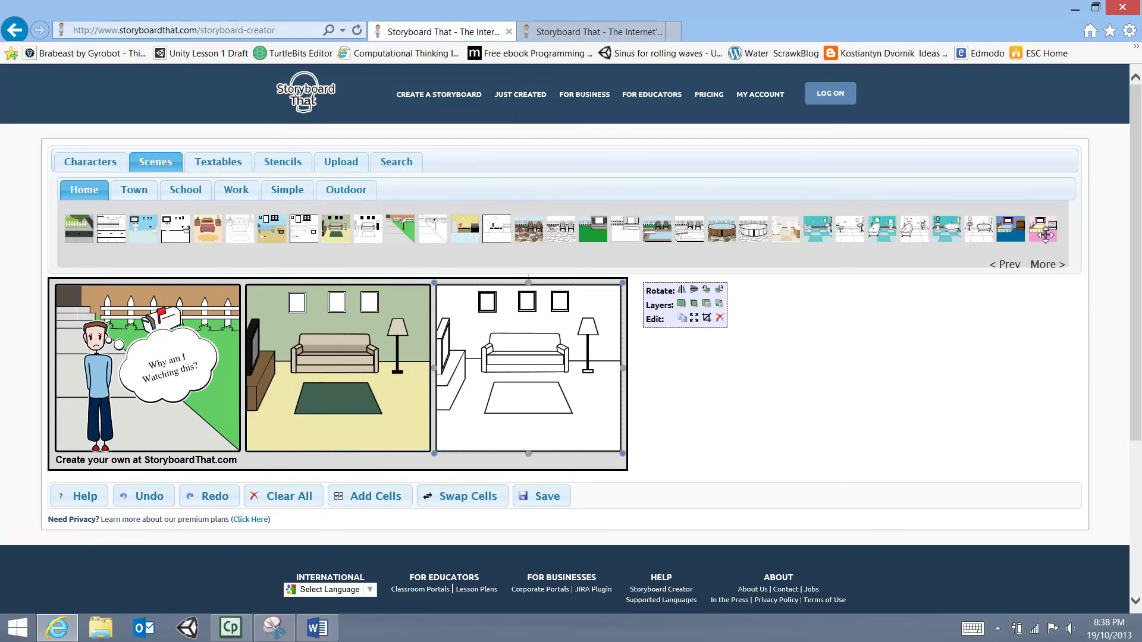
{"action": "left_click_drag", "start_coordinate": [1044, 229], "coordinate": [518, 390]}
{"action": "left_click_drag", "start_coordinate": [556, 348], "coordinate": [640, 380]}
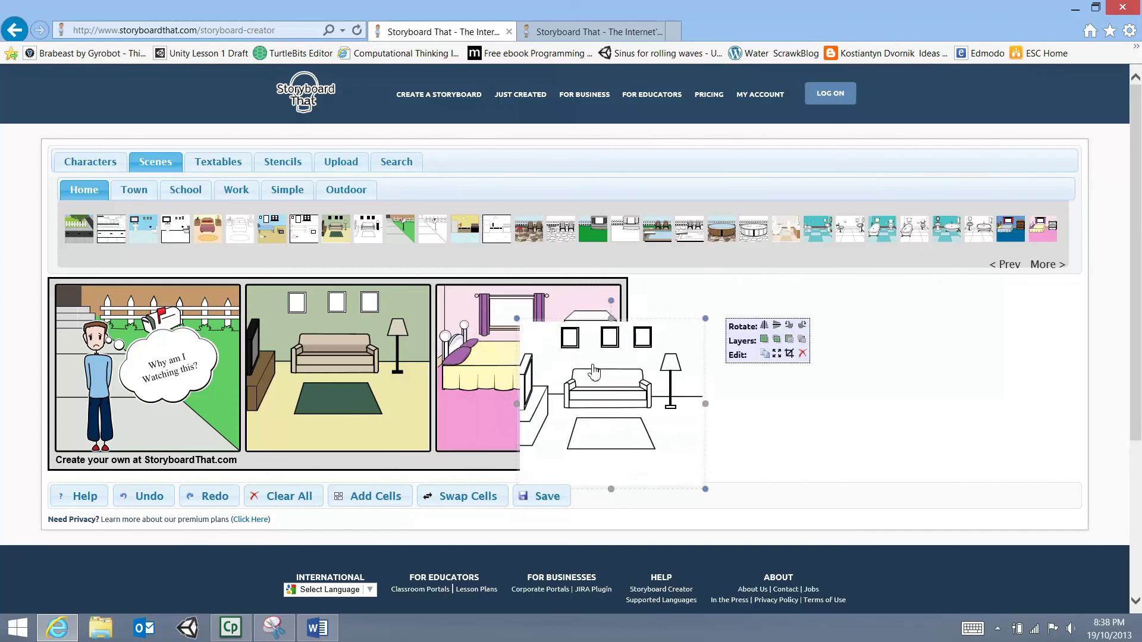
{"action": "left_click", "coordinate": [803, 353]}
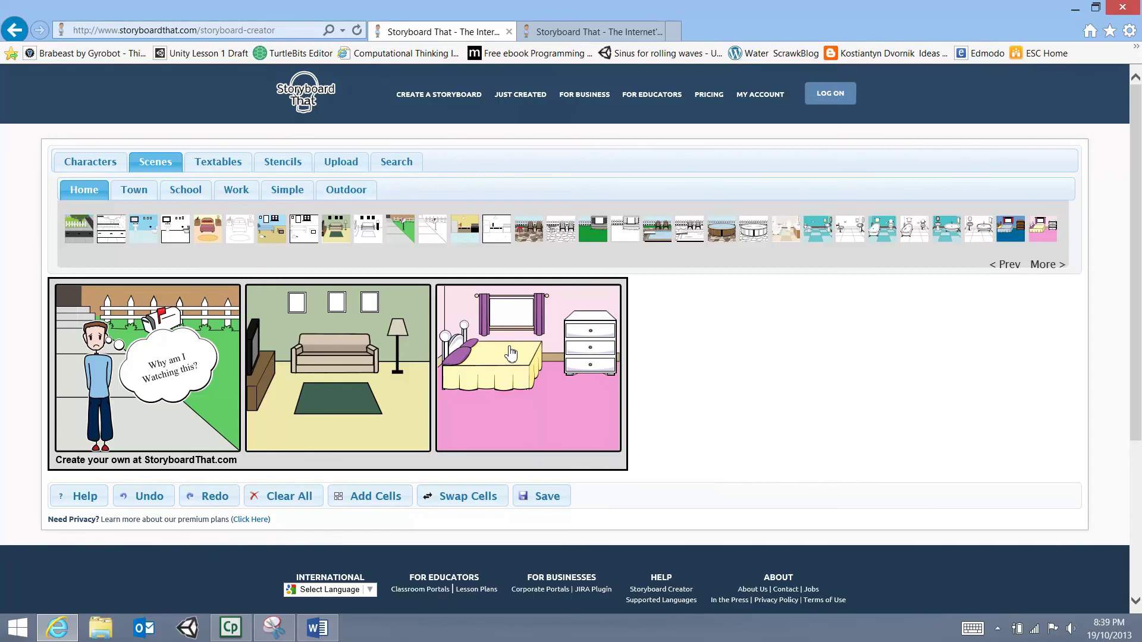
{"action": "left_click", "coordinate": [274, 627]}
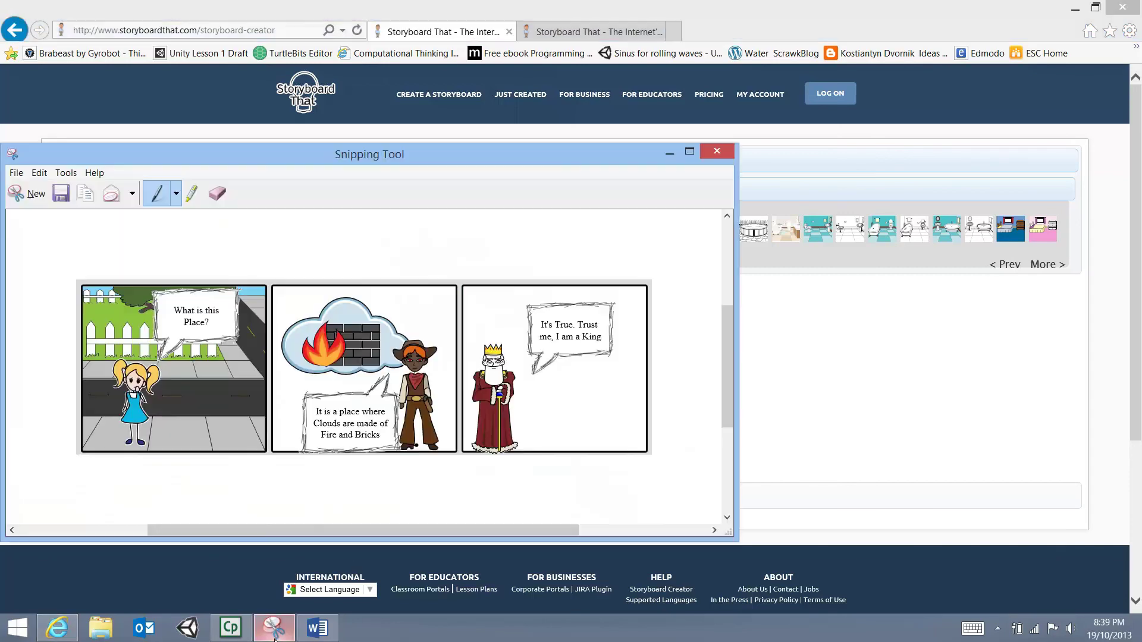
Snip the thinking-boy, living-room and bedroom strip and copy it to the clipboard.
{"action": "left_click", "coordinate": [35, 195]}
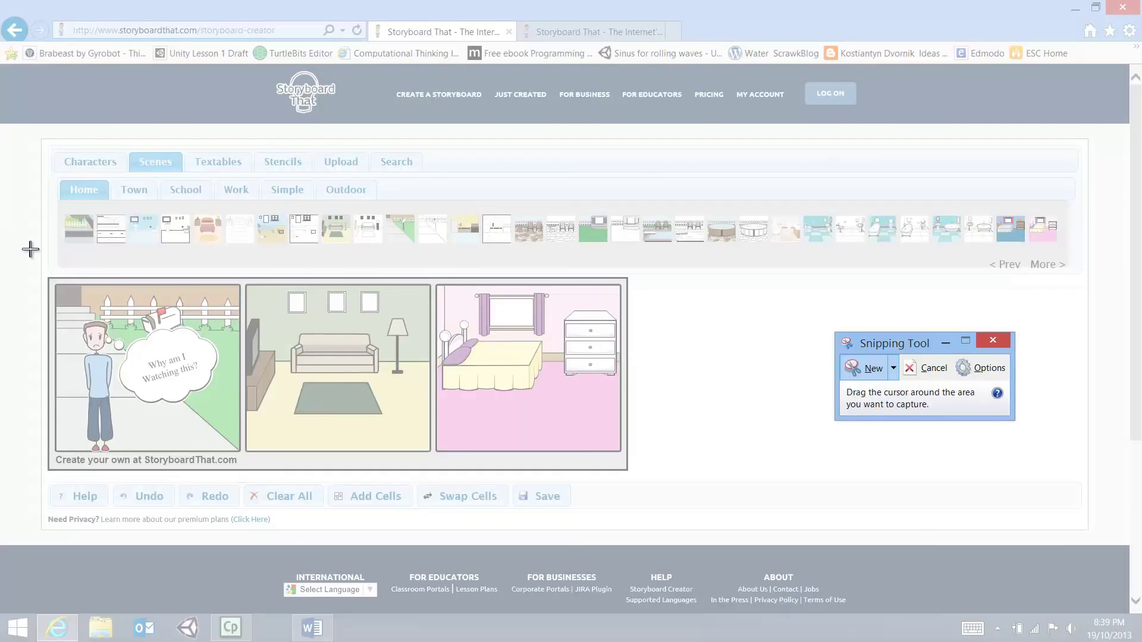
{"action": "left_click_drag", "start_coordinate": [50, 279], "coordinate": [626, 457]}
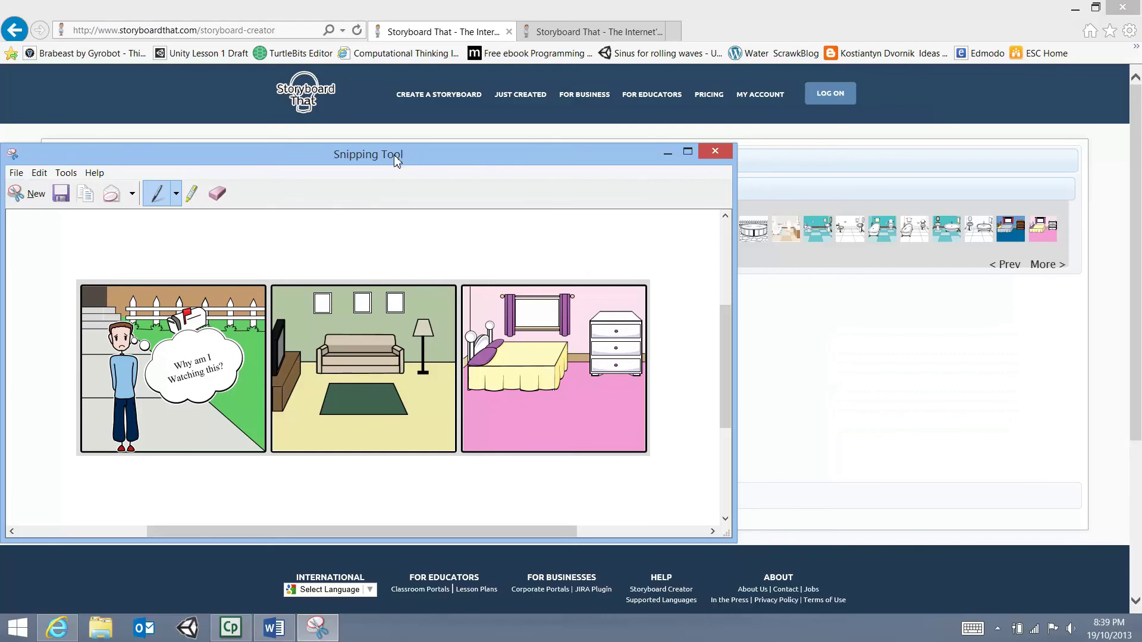
{"action": "left_click", "coordinate": [86, 195]}
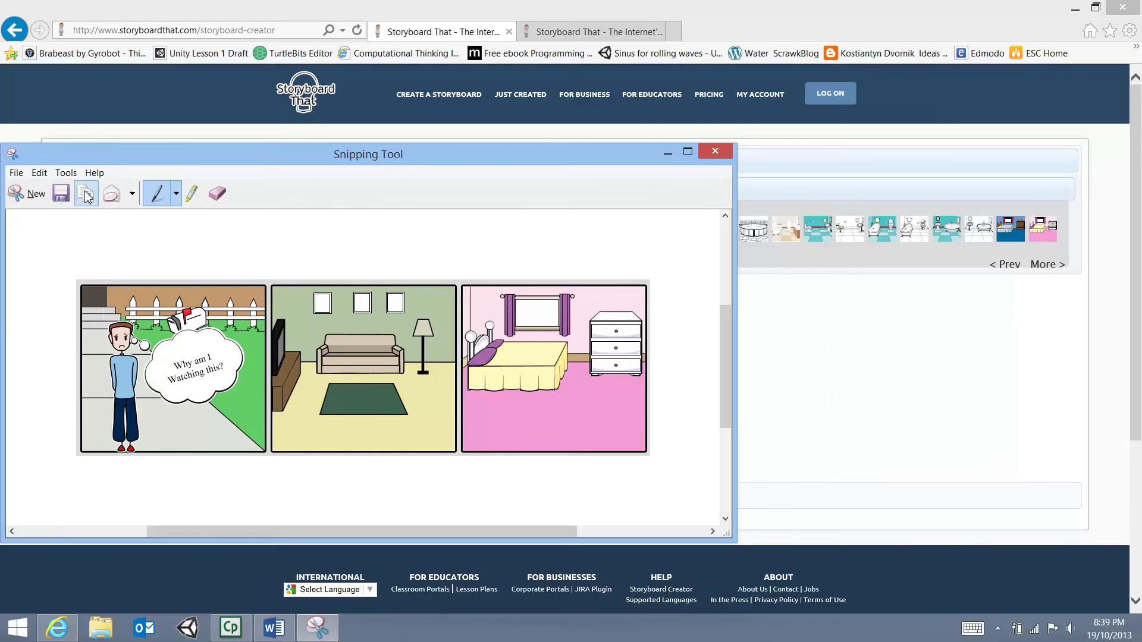
{"action": "left_click", "coordinate": [275, 628]}
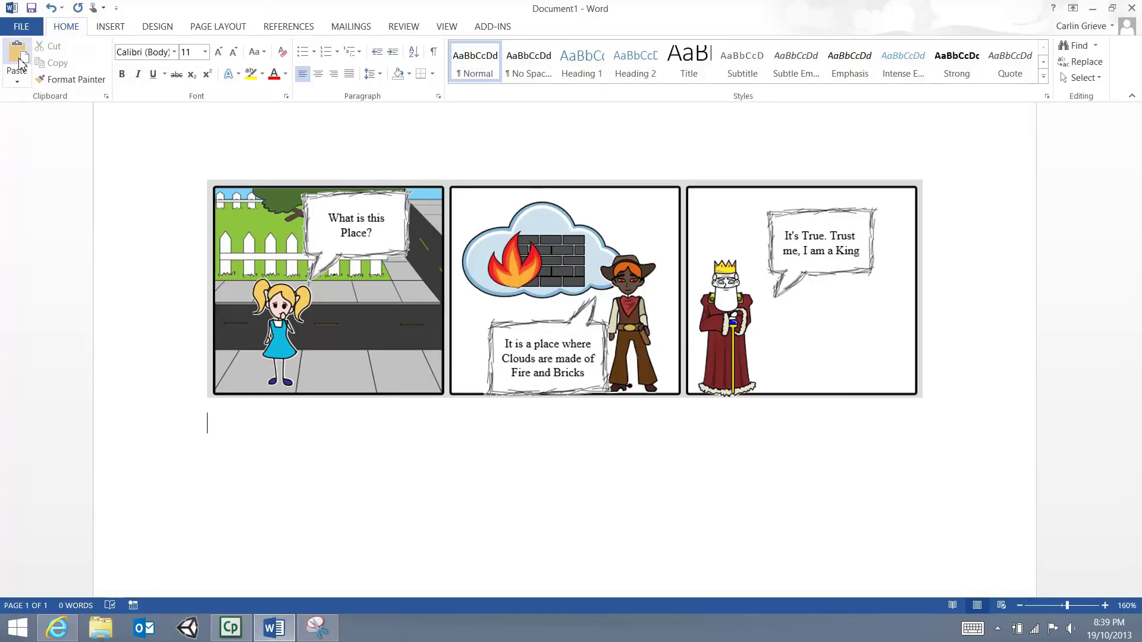
Paste the second storyboard strip below the first one.
{"action": "right_click", "coordinate": [218, 426]}
{"action": "left_click", "coordinate": [247, 267]}
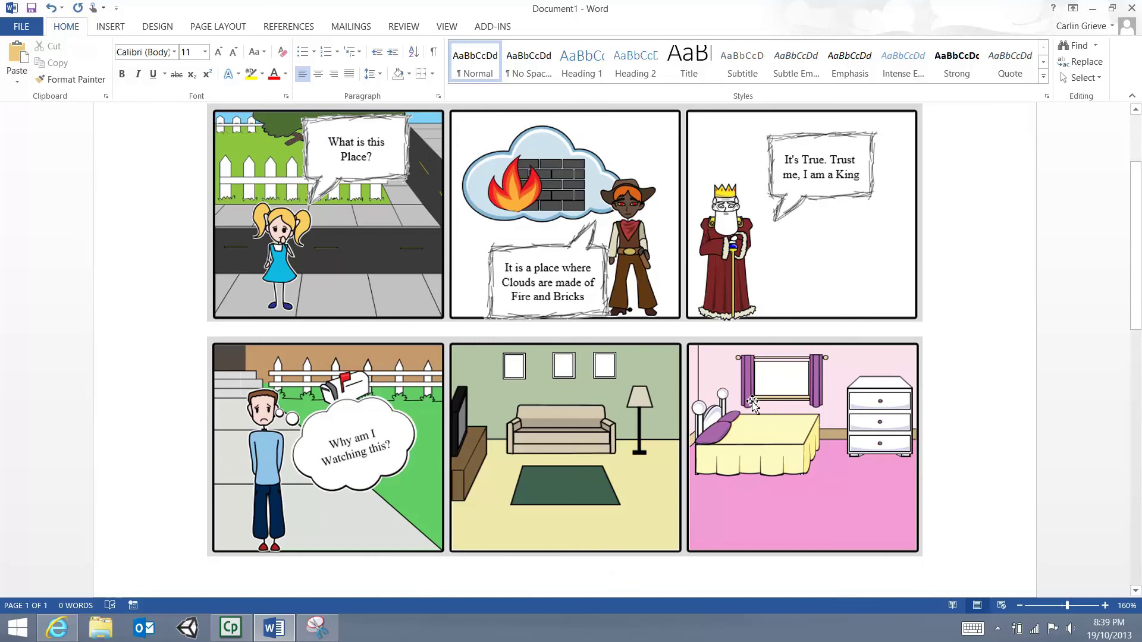
{"action": "scroll", "coordinate": [752, 403], "scroll_direction": "up", "scroll_amount": 3}
{"action": "scroll", "coordinate": [752, 403], "scroll_direction": "down", "scroll_amount": 3}
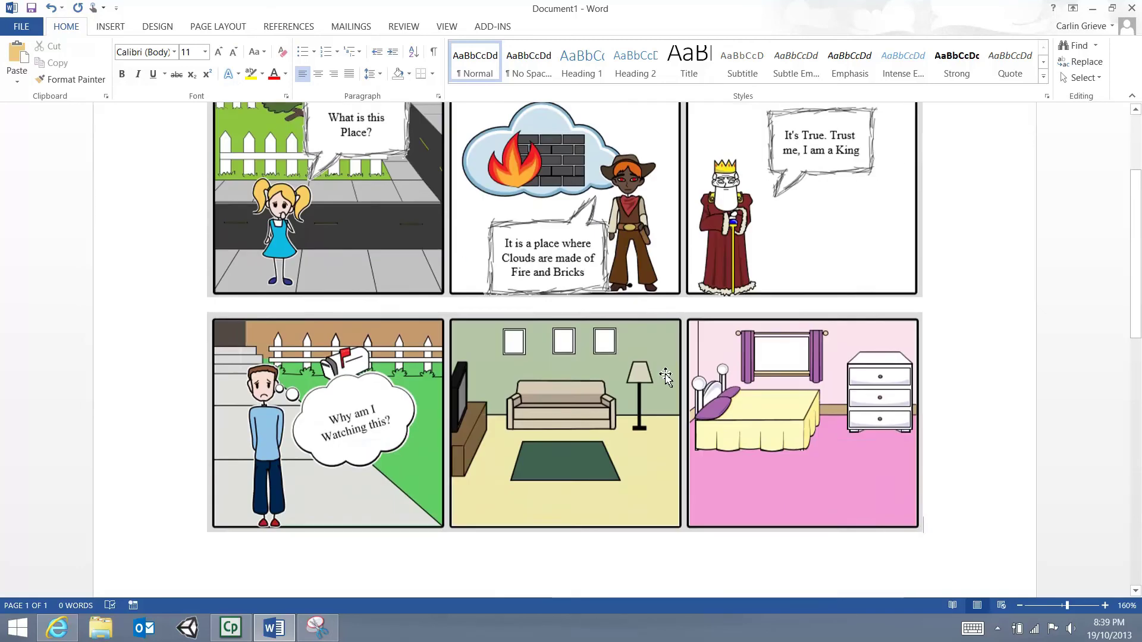
{"action": "scroll", "coordinate": [263, 230], "scroll_direction": "up", "scroll_amount": 3}
Add a 'MY STORY' line above the top storyboard image.
{"action": "left_click_drag", "start_coordinate": [262, 230], "coordinate": [218, 224]}
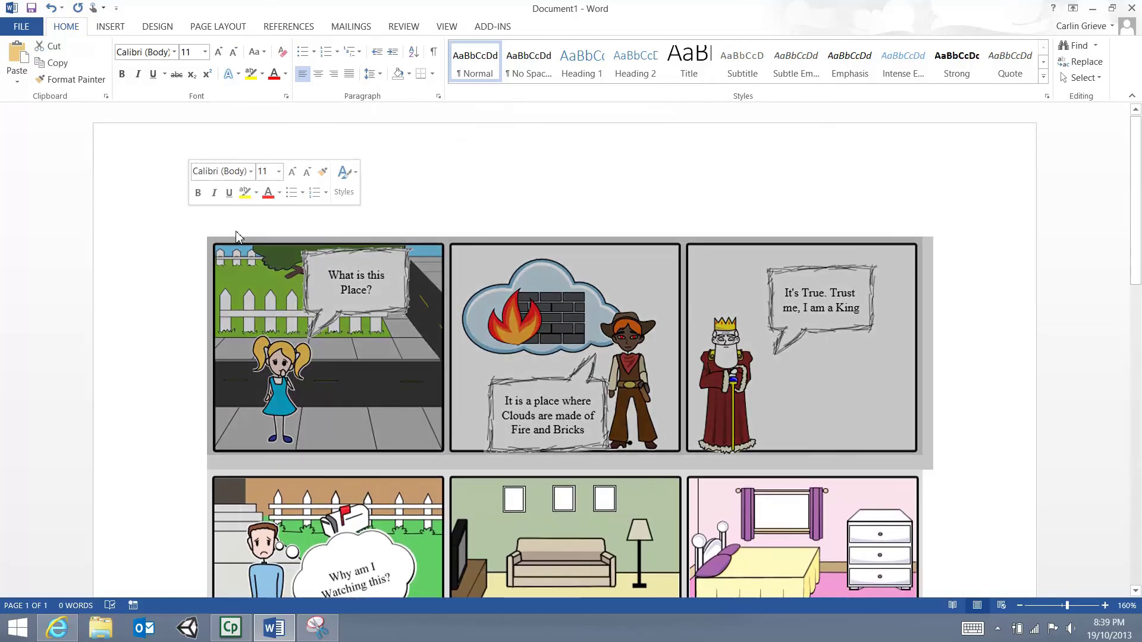
{"action": "left_click", "coordinate": [236, 237]}
{"action": "key", "text": "Return"}
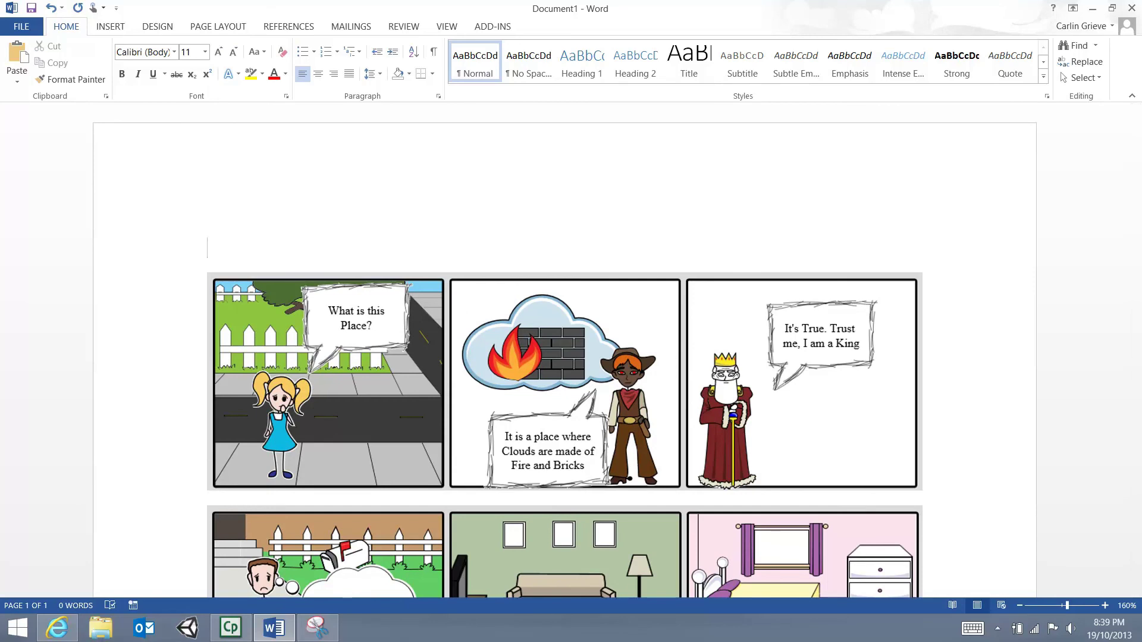
{"action": "type", "text": "MY STORY"}
Make the MY STORY title centred, bold, underlined and several sizes larger.
{"action": "double_click", "coordinate": [236, 234]}
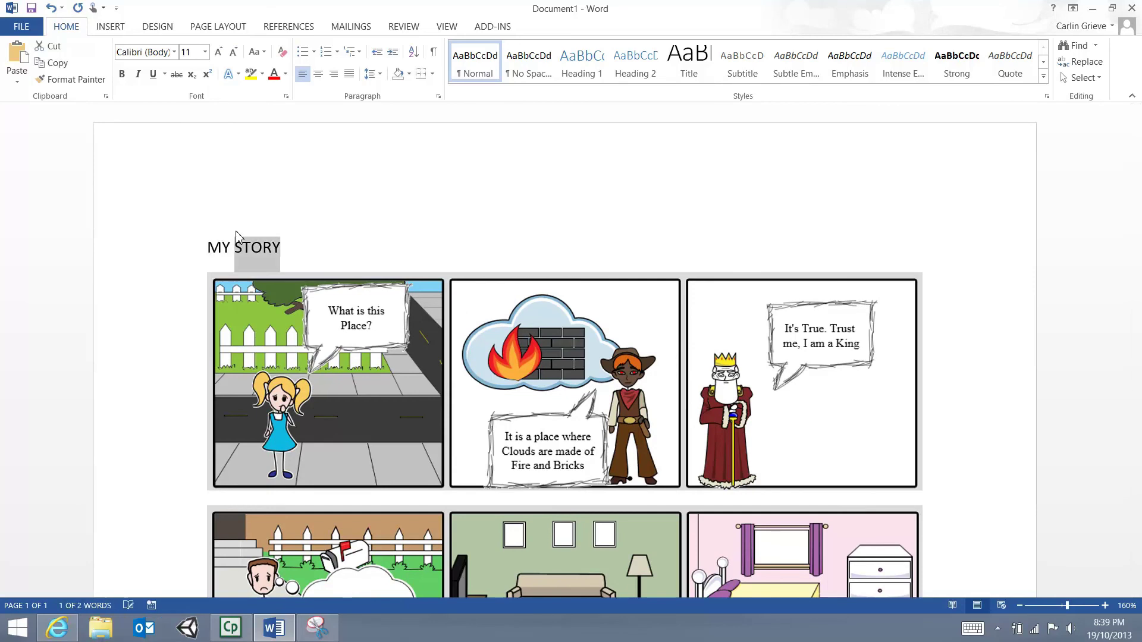
{"action": "triple_click", "coordinate": [237, 235]}
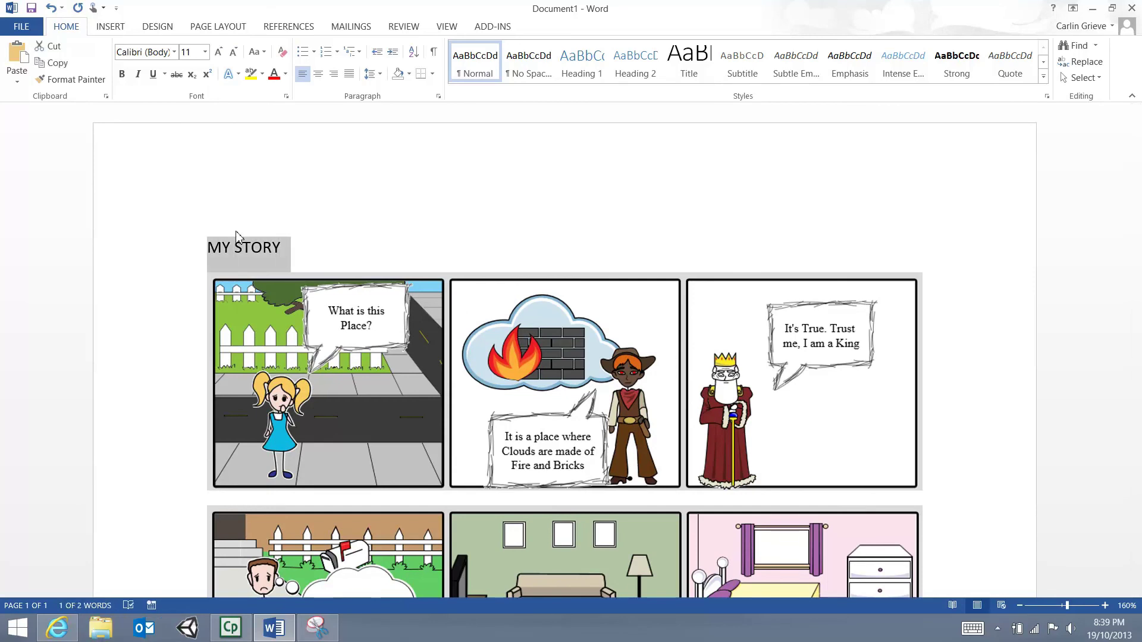
{"action": "left_click", "coordinate": [318, 73]}
{"action": "left_click", "coordinate": [218, 51]}
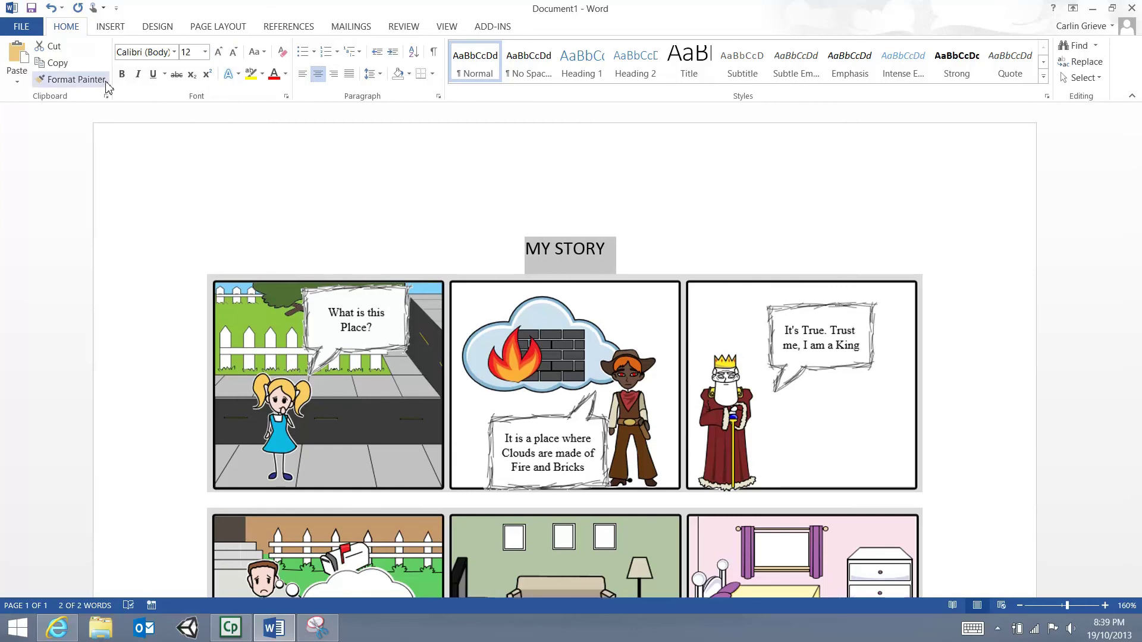
{"action": "left_click", "coordinate": [122, 73]}
{"action": "left_click", "coordinate": [153, 74]}
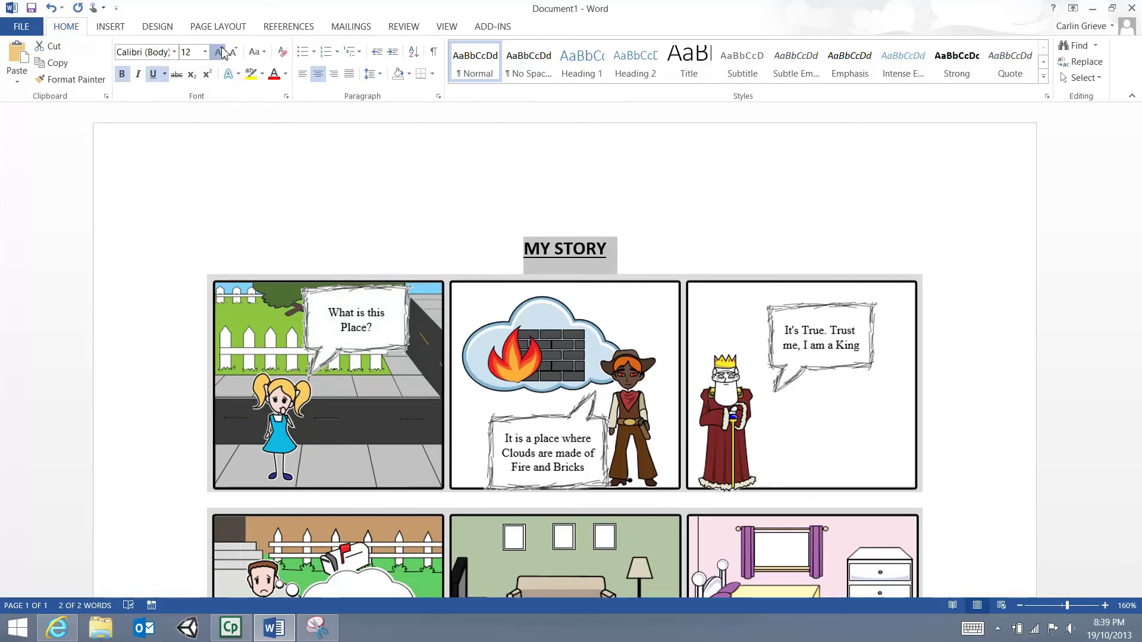
{"action": "left_click", "coordinate": [219, 52]}
{"action": "left_click", "coordinate": [219, 51]}
{"action": "left_click", "coordinate": [219, 52]}
{"action": "left_click", "coordinate": [219, 52]}
{"action": "left_click", "coordinate": [219, 52]}
{"action": "left_click", "coordinate": [218, 52]}
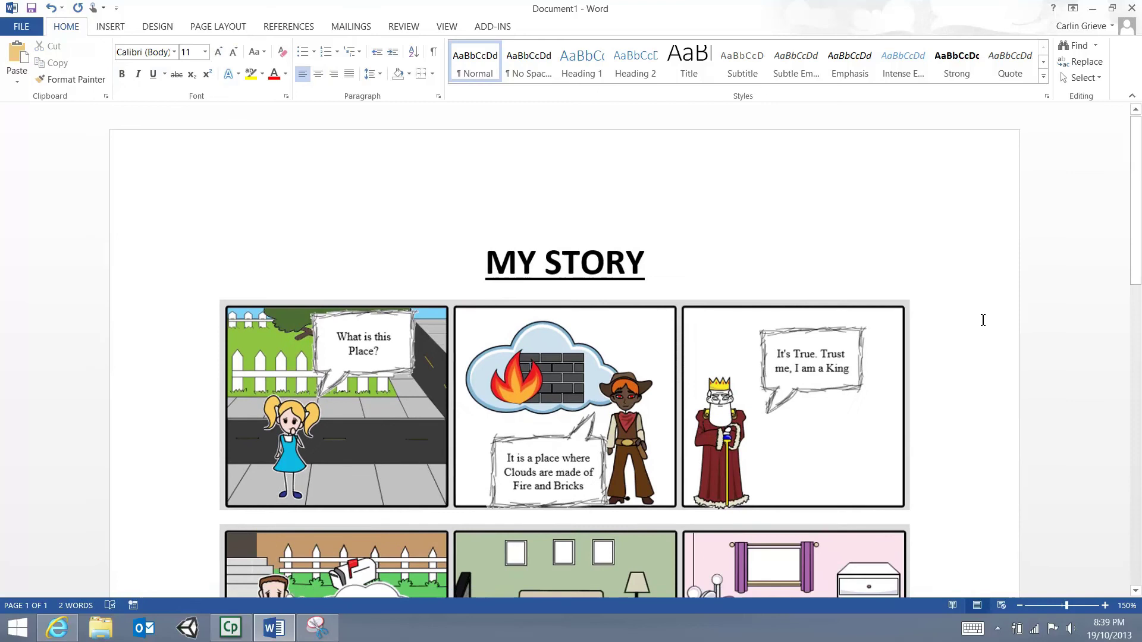
{"action": "scroll", "coordinate": [983, 320], "scroll_direction": "down", "scroll_amount": 6}
{"action": "scroll", "coordinate": [978, 324], "scroll_direction": "down", "scroll_amount": 5}
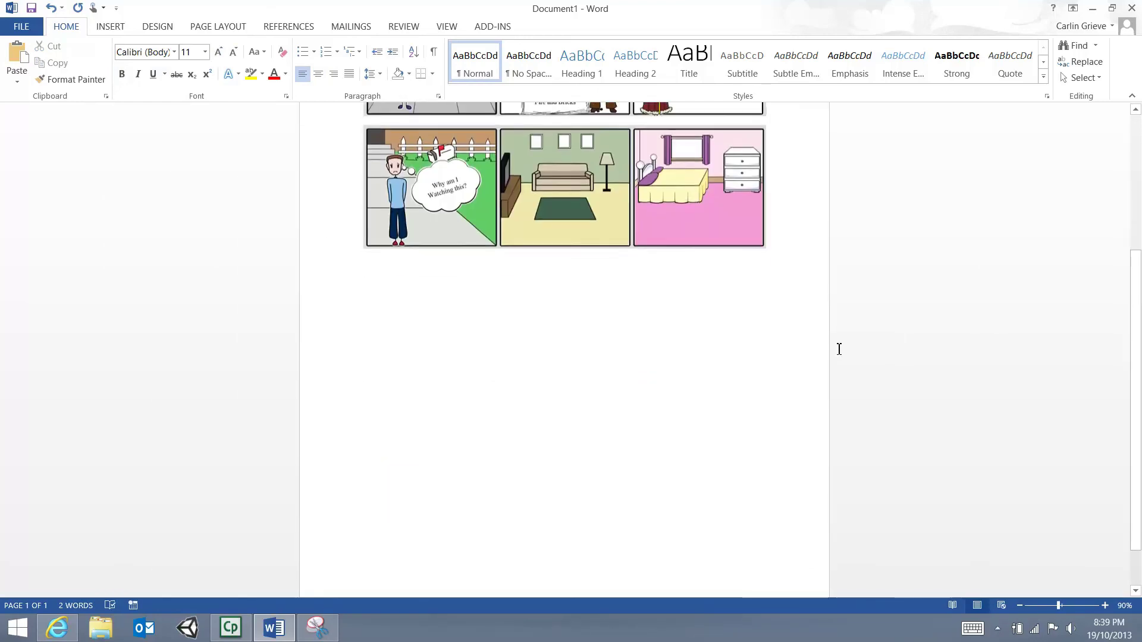
{"action": "scroll", "coordinate": [512, 273], "scroll_direction": "down", "scroll_amount": 2}
{"action": "scroll", "coordinate": [532, 315], "scroll_direction": "up", "scroll_amount": 3}
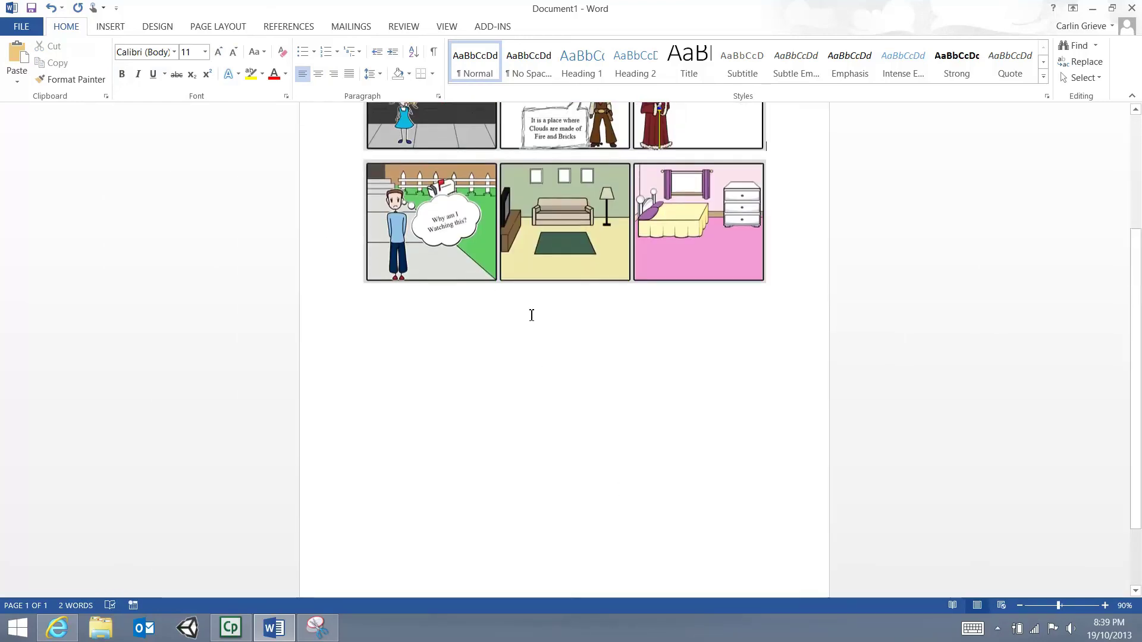
{"action": "scroll", "coordinate": [531, 315], "scroll_direction": "up", "scroll_amount": 5}
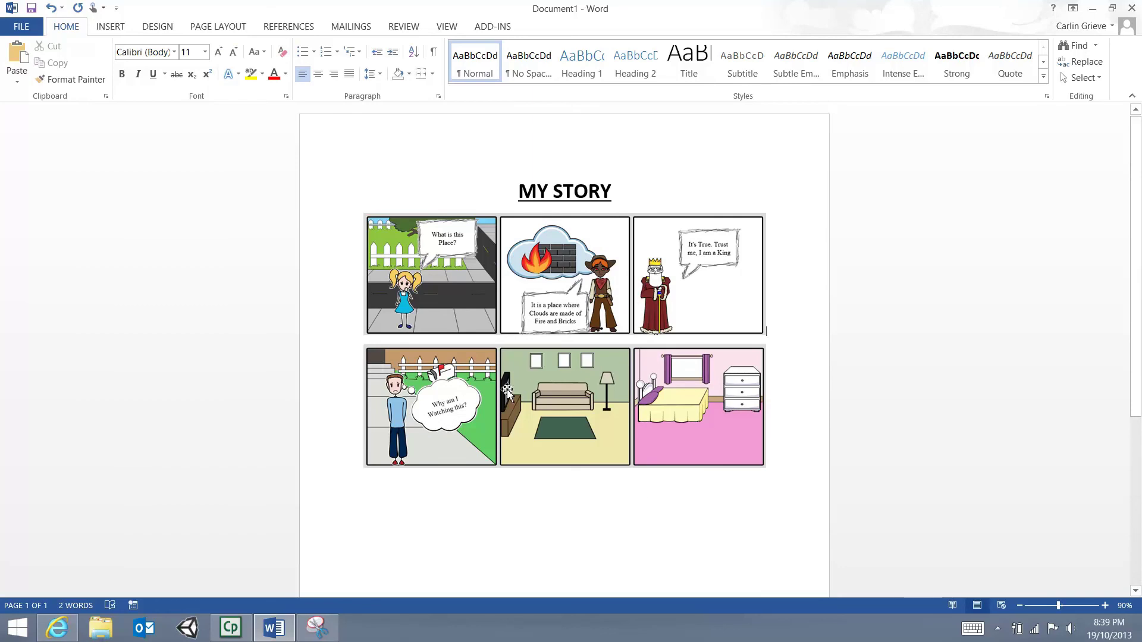
Bring Internet Explorer with the Storyboard That scene strip back to the front.
{"action": "left_click", "coordinate": [54, 632]}
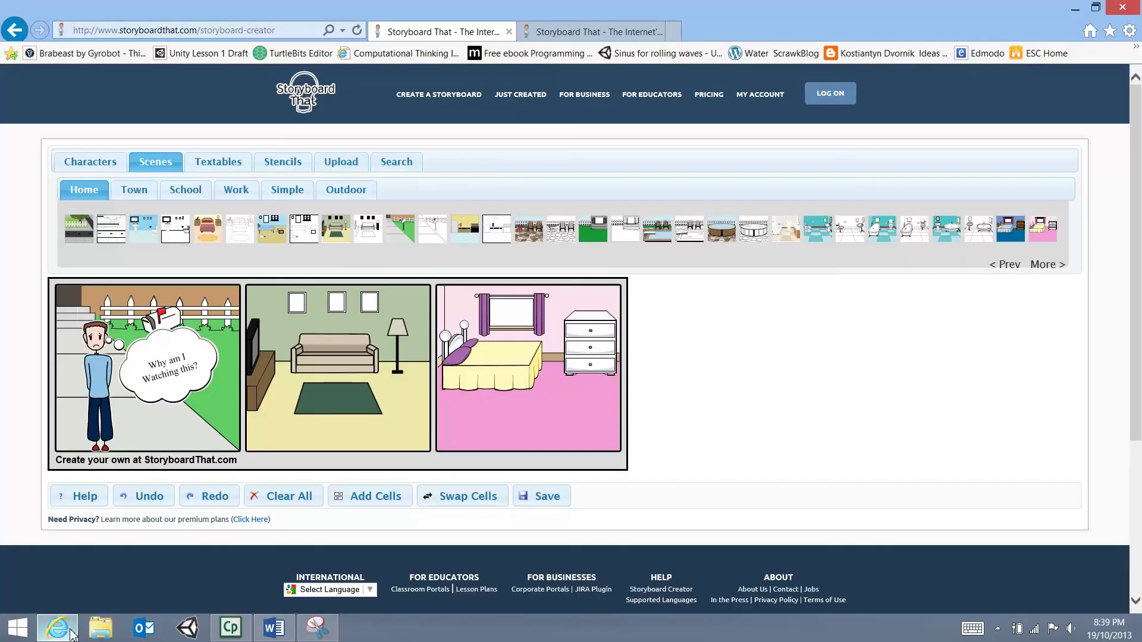